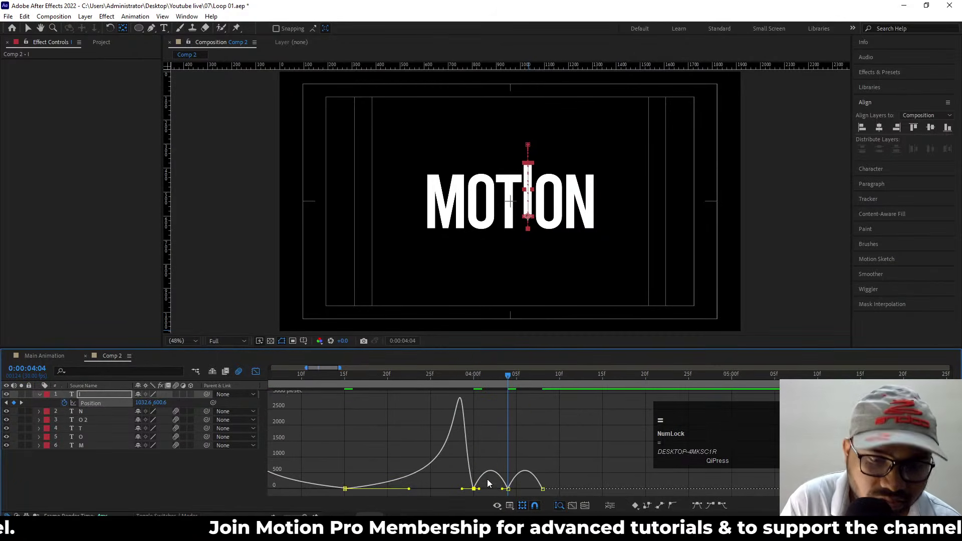
Step: Reshape the speed graph of the I layer's Position keyframes from 0:00:04:00 to 0:00:04:08 into sharp peaks for a snappier bounce
left_click(509, 505)
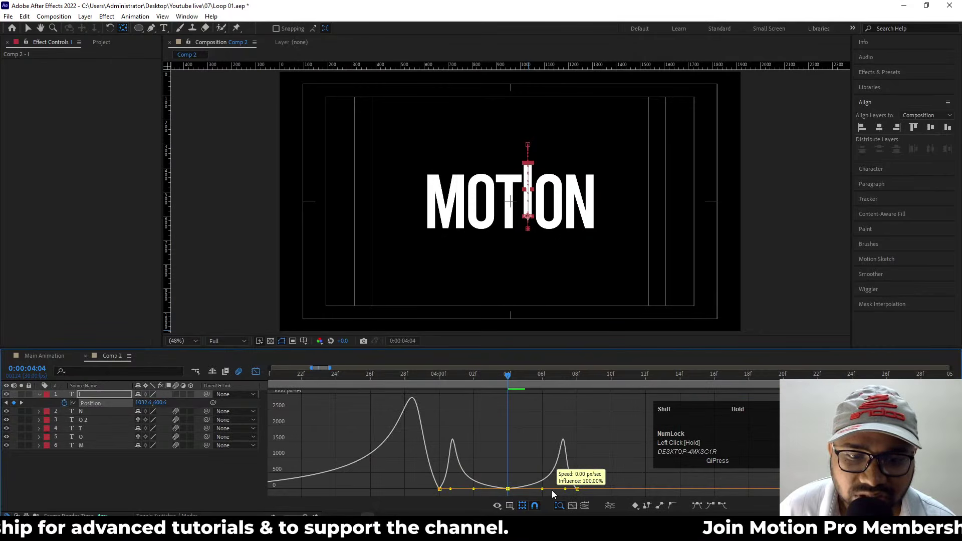
left_click(439, 488)
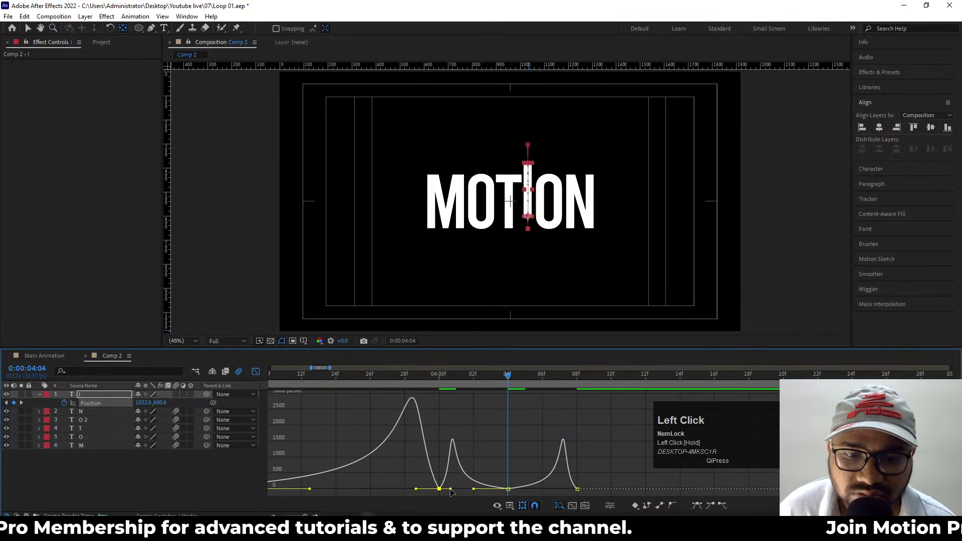
left_click_drag(451, 488, 441, 489)
left_click_drag(386, 444, 428, 488)
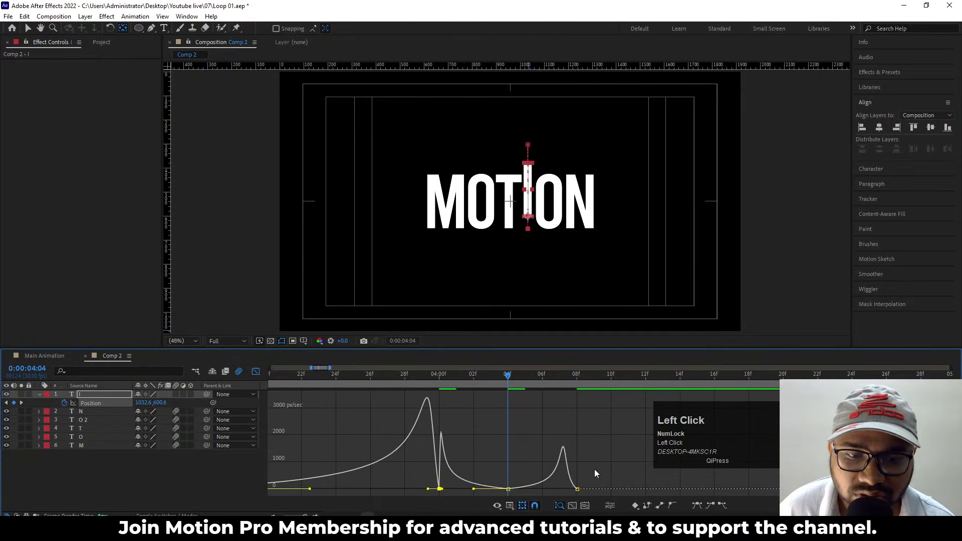
left_click_drag(594, 469, 571, 488)
Step: Close the graph editor and preview the letter I's bounce starting from 0:00:02:22
key("minus")
key("minus")
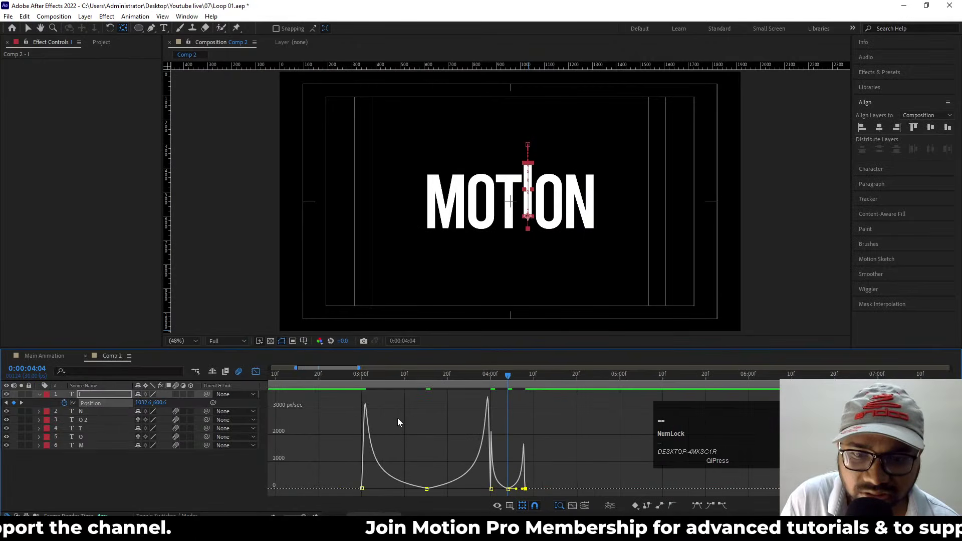
left_click_drag(384, 379, 328, 380)
left_click(260, 370)
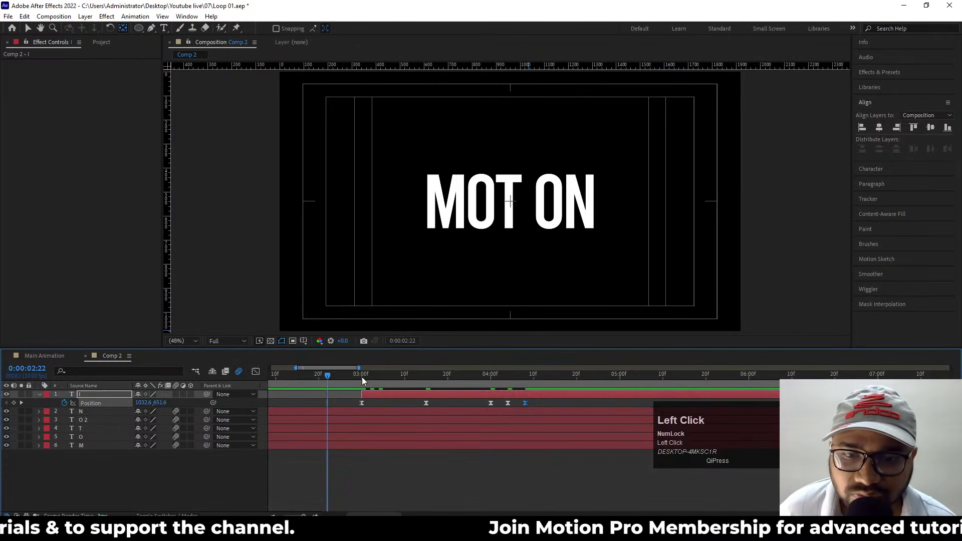
key("space")
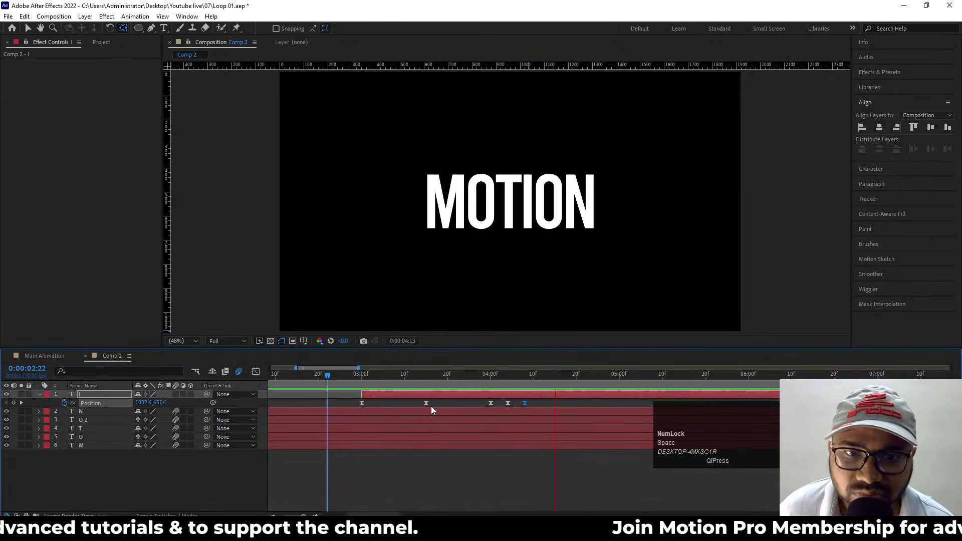
Step: Add Scale keyframes to the I layer at 0:00:03:00 and 0:00:03:04, with its Position keyframes also shown
left_click_drag(381, 382, 361, 384)
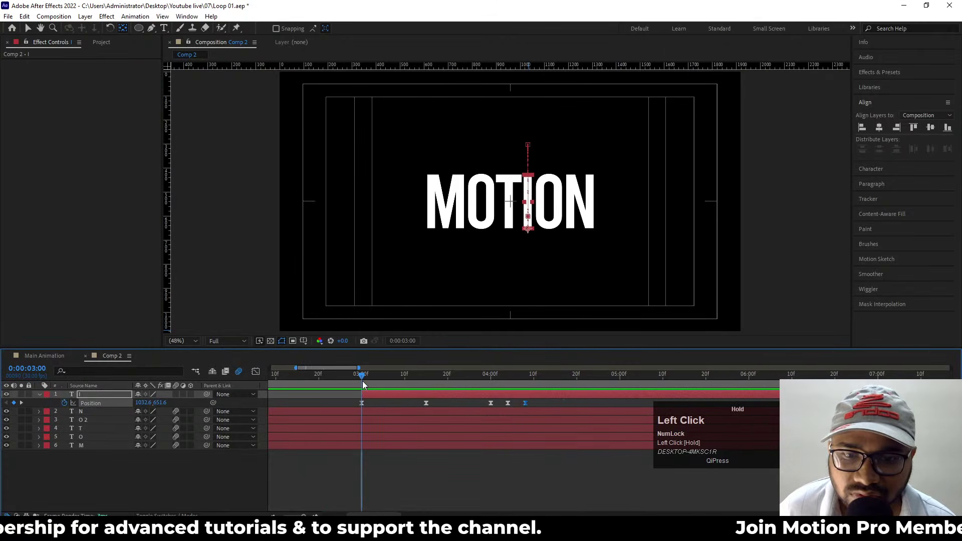
key("s")
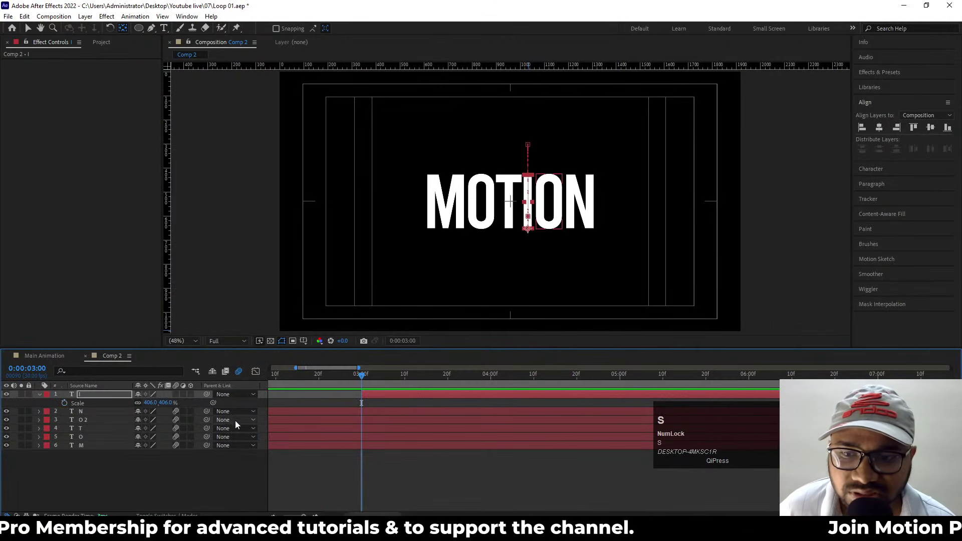
left_click(65, 402)
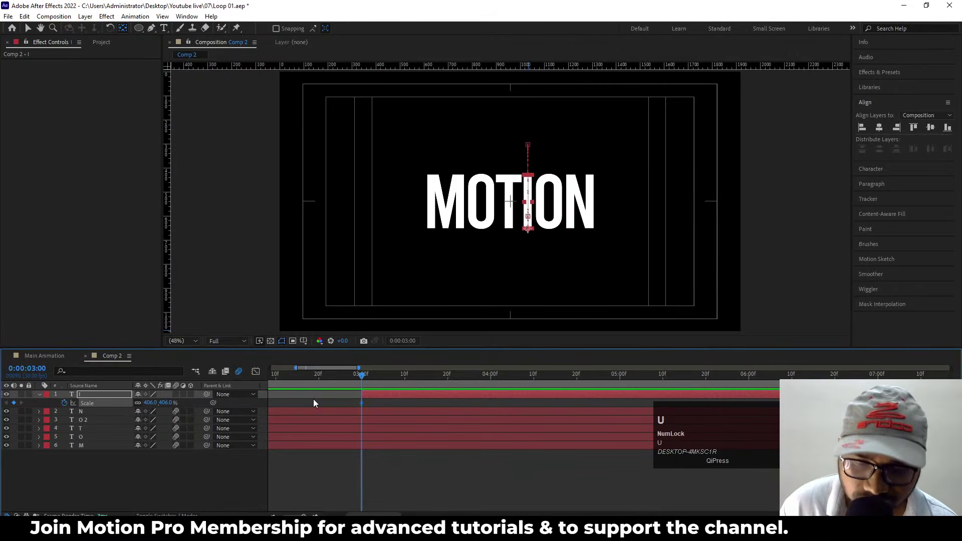
key("shift+p")
left_click(367, 375)
left_click_drag(370, 381, 379, 378)
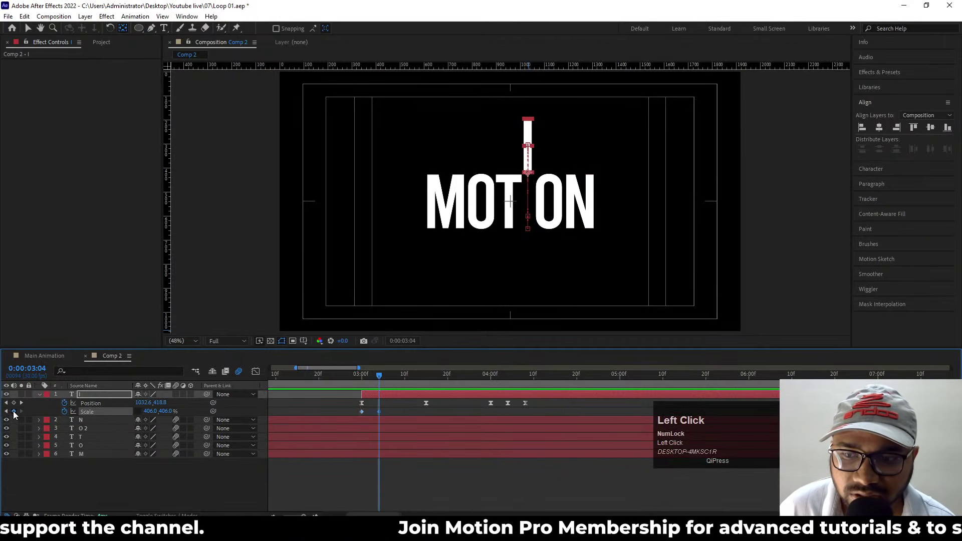
Step: Set the I layer's vertical scale to 0% at 0:00:03:00, unlinked from its width, and apply Easy Ease to the Scale keyframes
key("j")
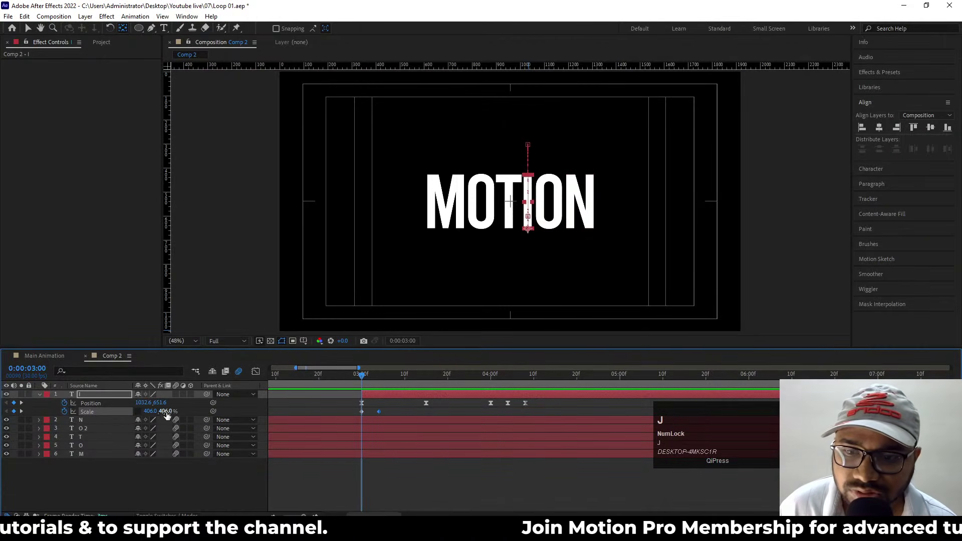
left_click_drag(167, 416, 165, 417)
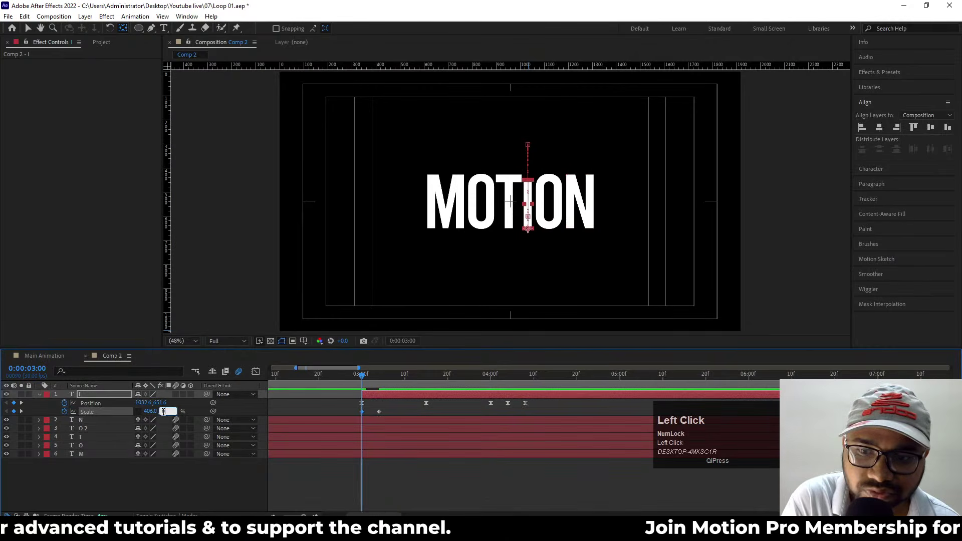
type("0")
key("Return")
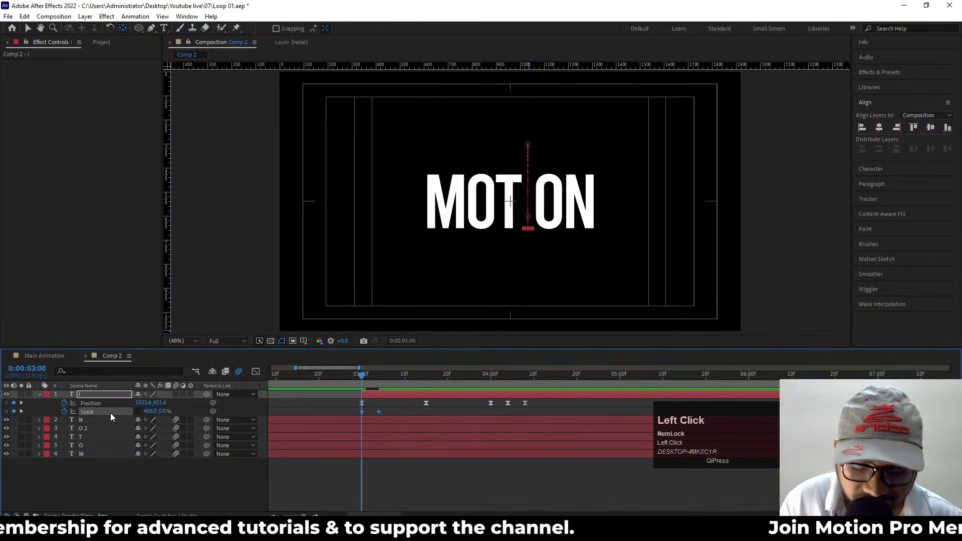
key("F9")
key("space")
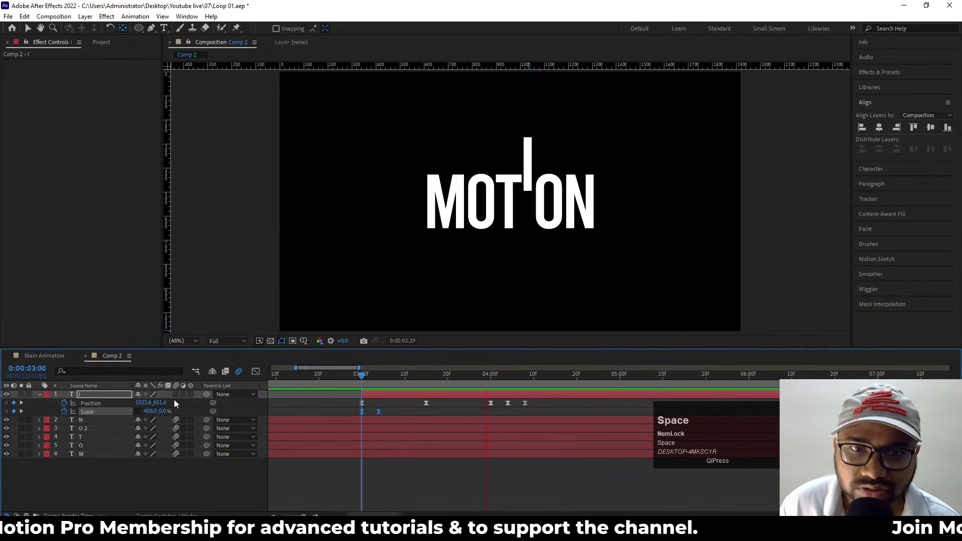
key("space")
Step: Try rotating the I layer to about 163° with its Rotation property at 0:00:03:15
key("minus")
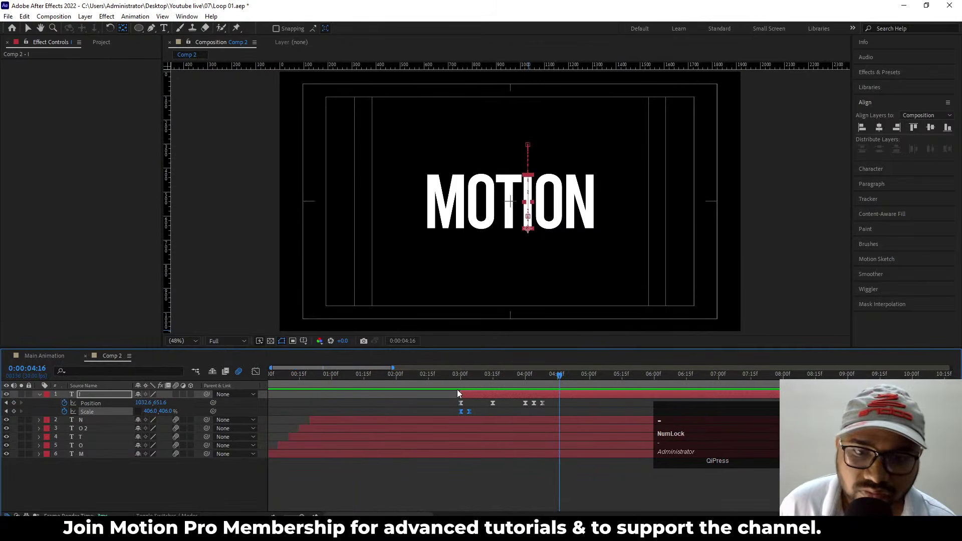
left_click_drag(462, 384, 495, 384)
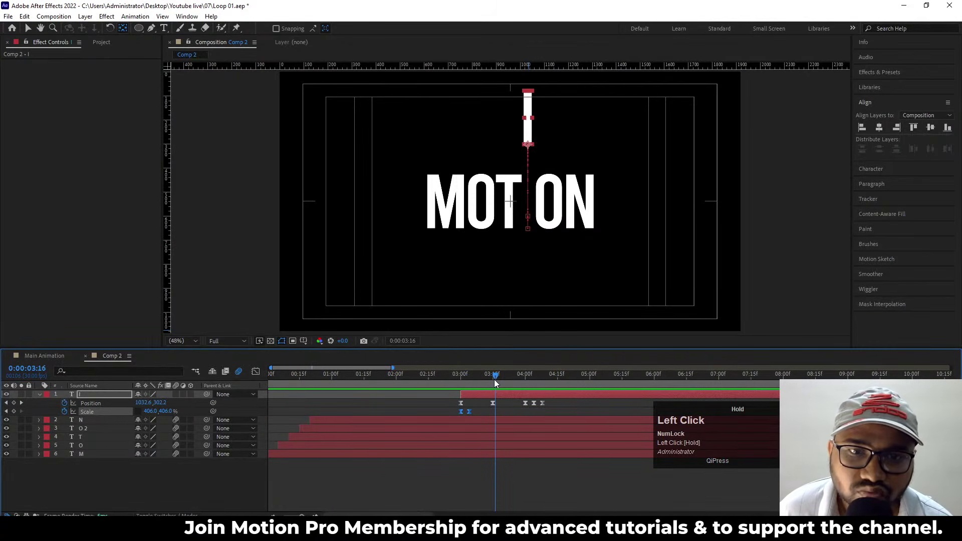
key("r")
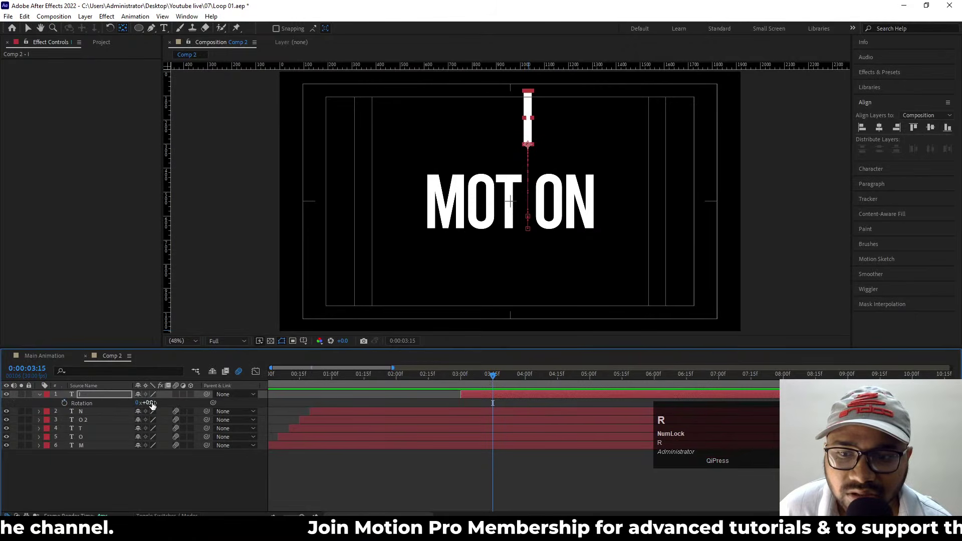
left_click_drag(152, 404, 237, 409)
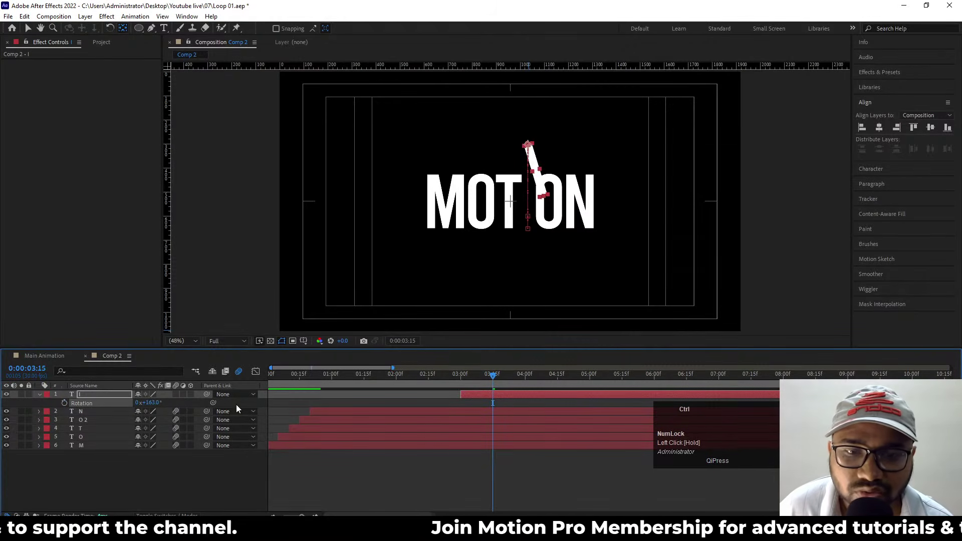
key("ctrl+z")
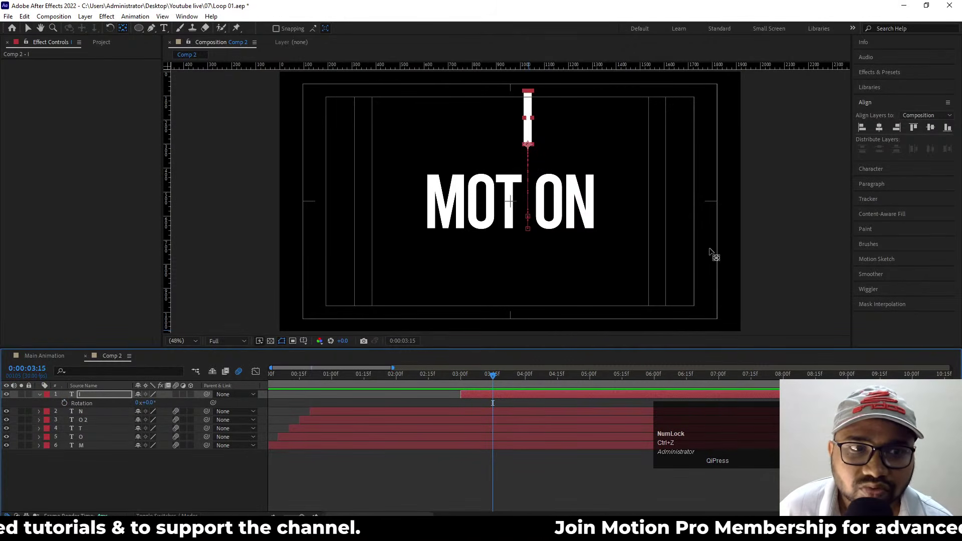
Step: Find the Transform effect by searching for "tran" and apply it to the I layer
left_click(880, 73)
left_click(882, 85)
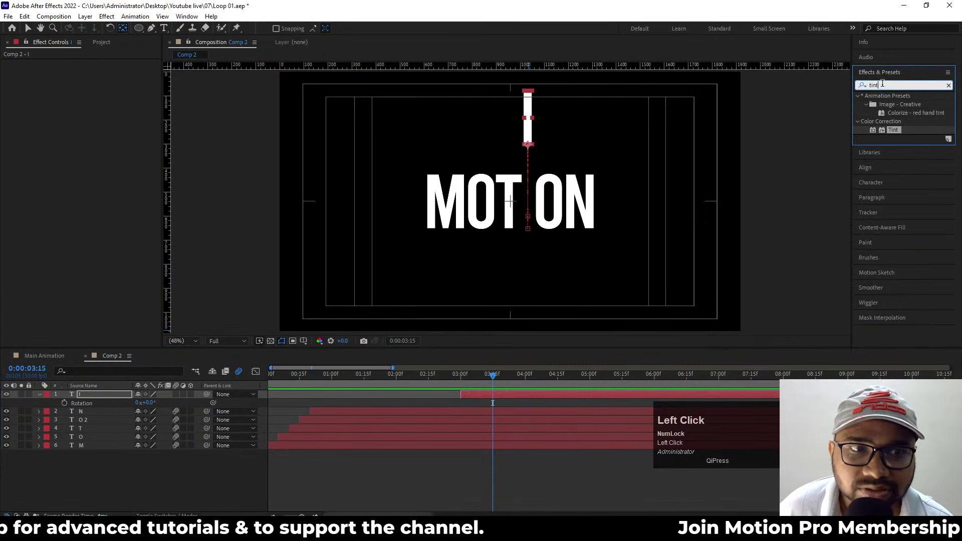
key("ctrl+a")
type("tra")
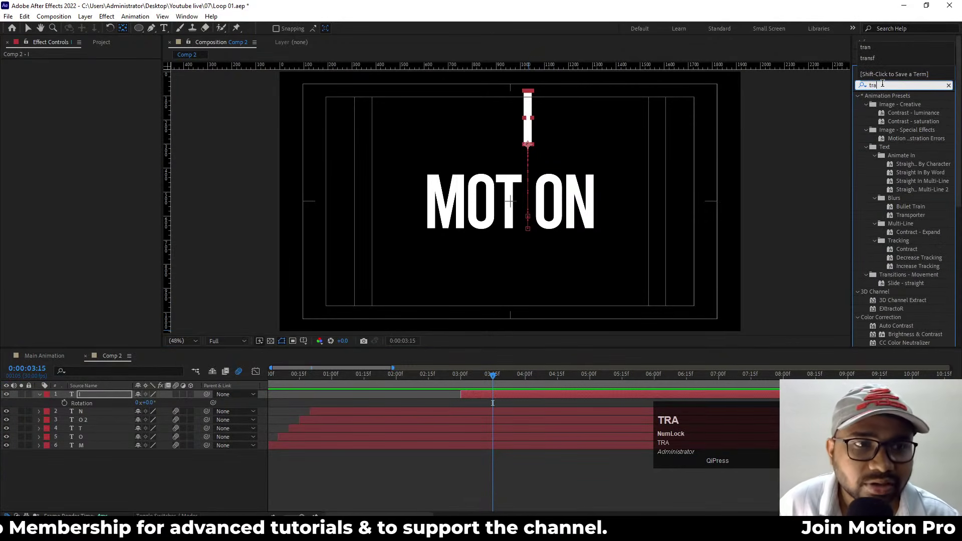
type("n")
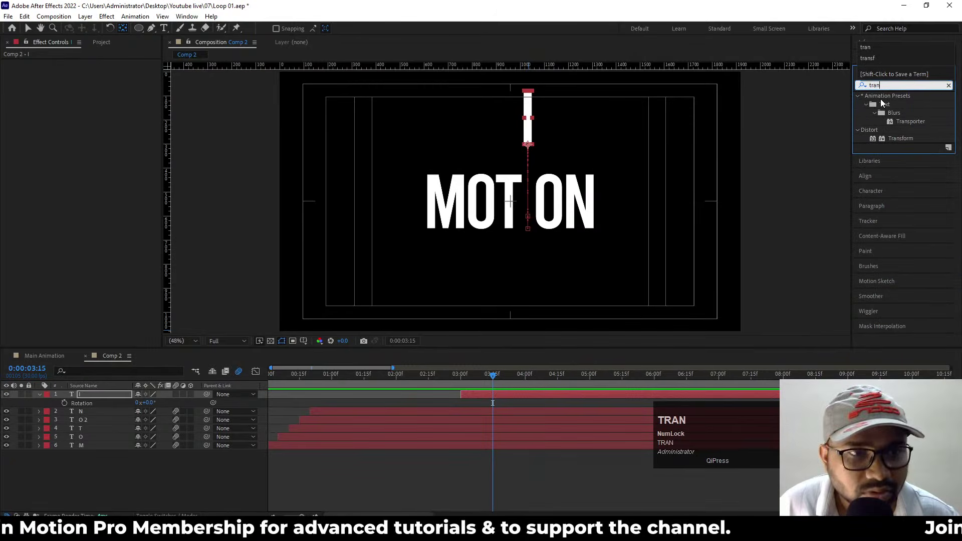
double_click(898, 140)
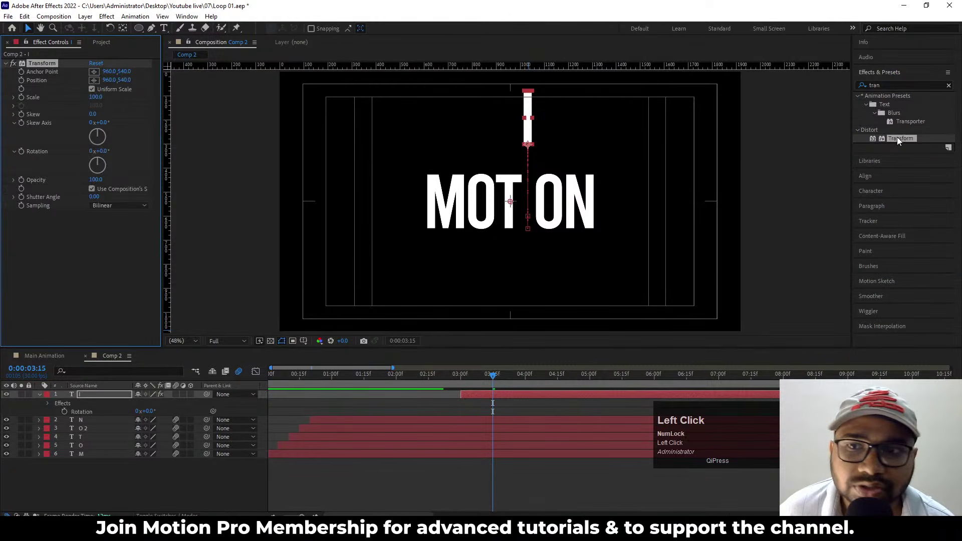
Step: Try rotating the letter I with the Transform effect and placing the effect's anchor point at the letter's centre
left_click_drag(106, 153, 145, 156)
key("ctrl+z")
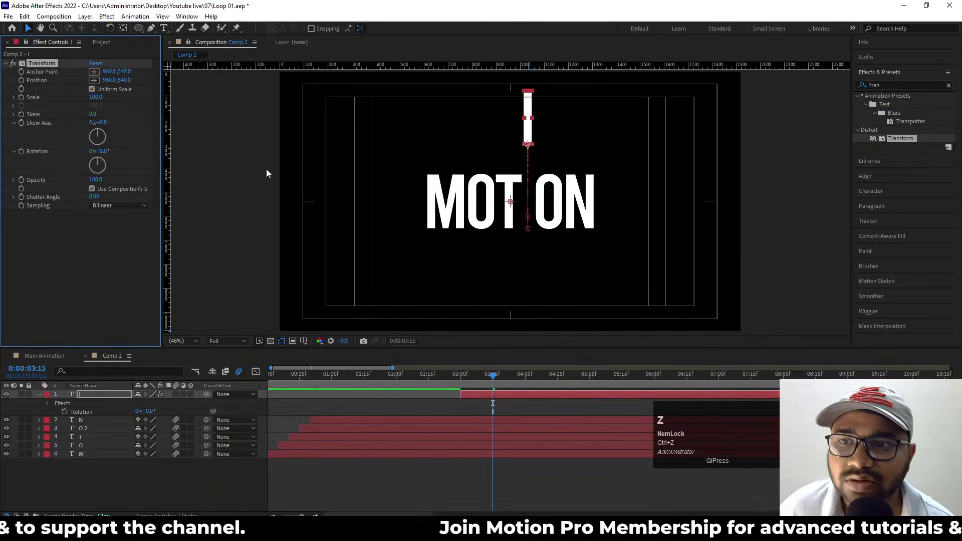
left_click(94, 72)
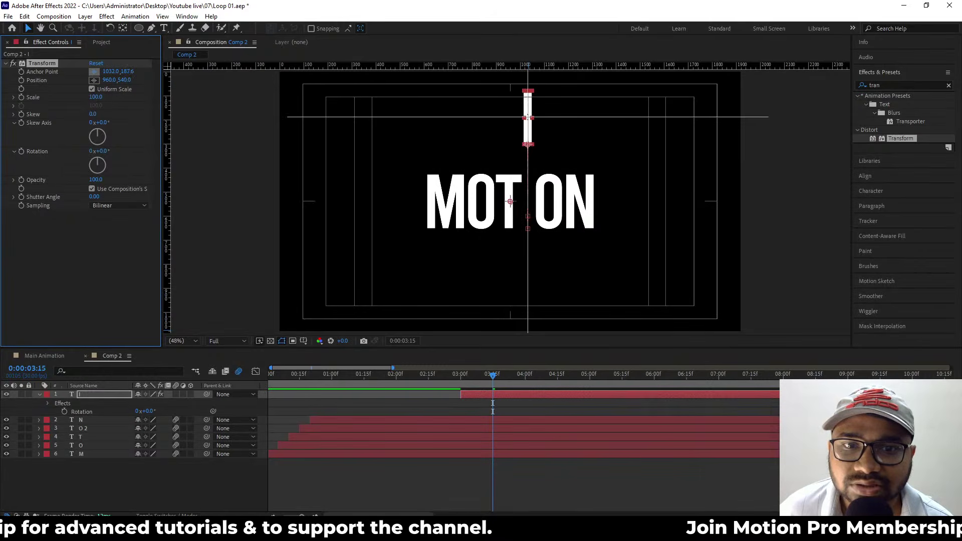
left_click(528, 118)
key("ctrl+z")
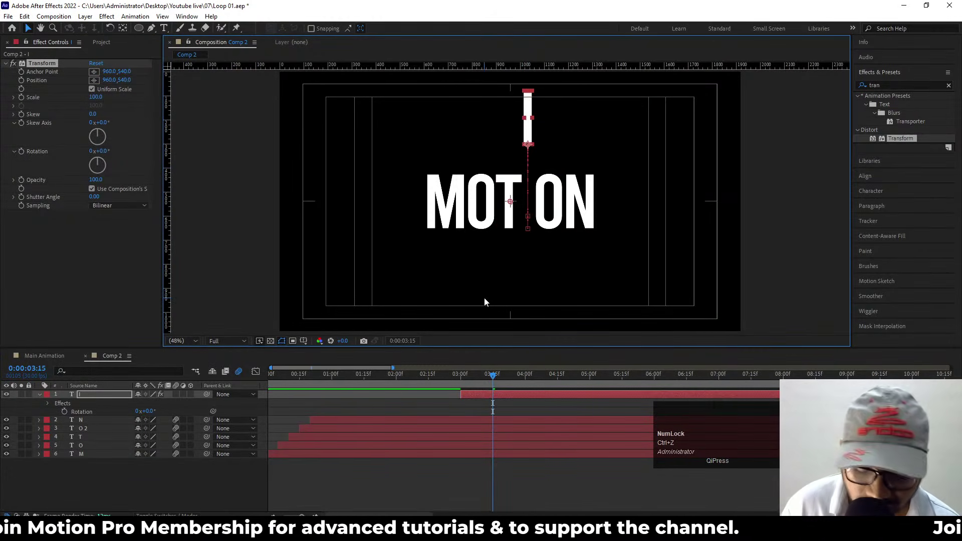
Step: Duplicate the I layer with the time set to 0:00:03:00 and show the copy's keyframes
key("u")
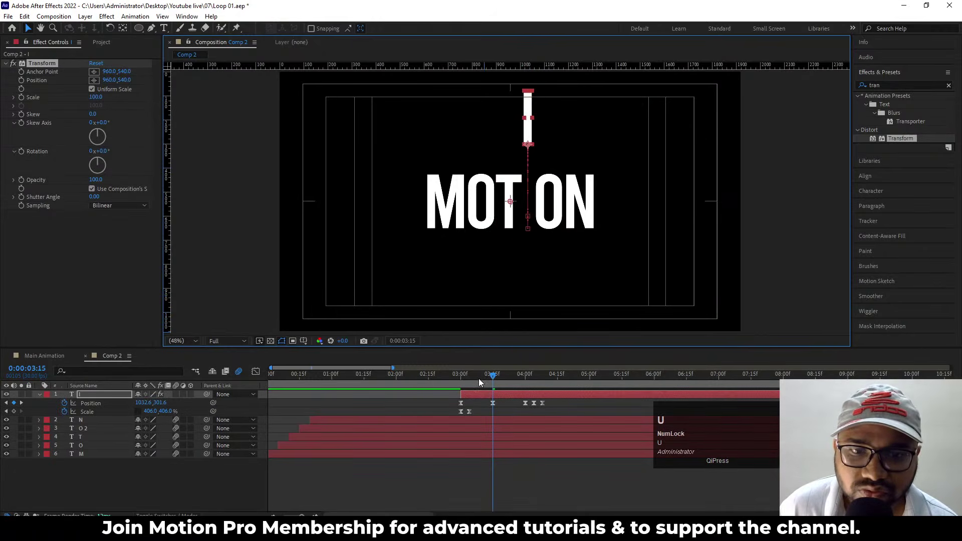
mouse_move(460, 375)
left_mouse_down()
mouse_move(489, 377)
mouse_move(462, 375)
left_mouse_up()
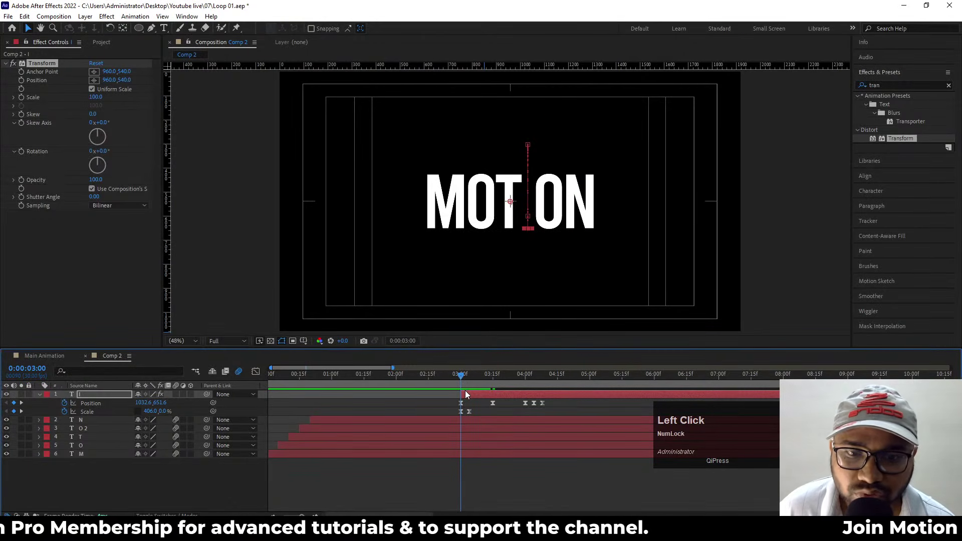
left_click(466, 395)
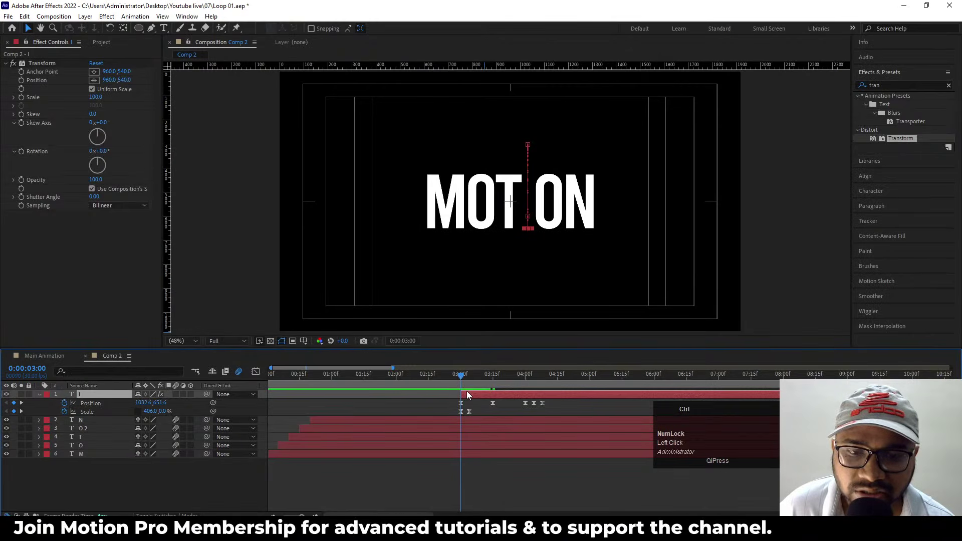
key("ctrl+d")
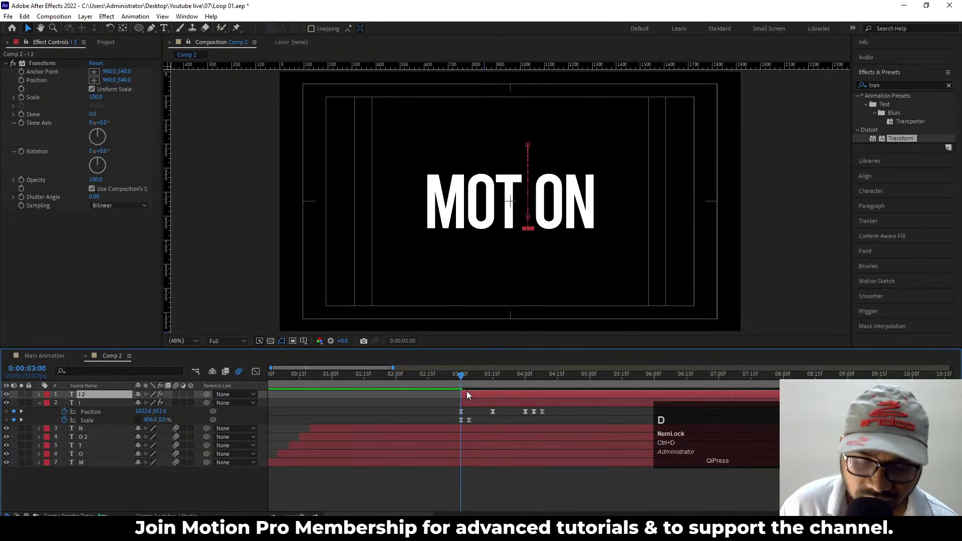
key("u")
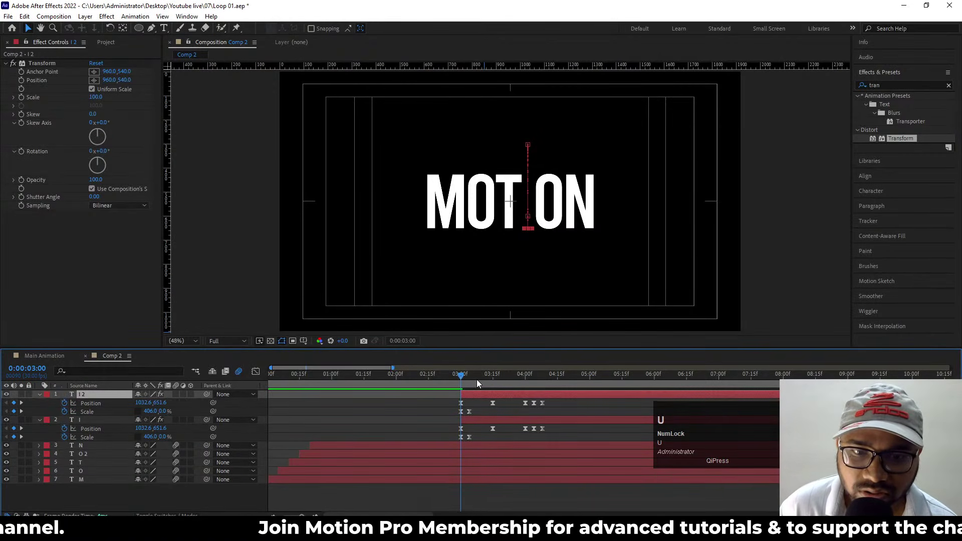
Step: Remove all Position and Scale keyframes from the I 2 layer with the time set to 0:00:04:12
left_click_drag(478, 380, 550, 382)
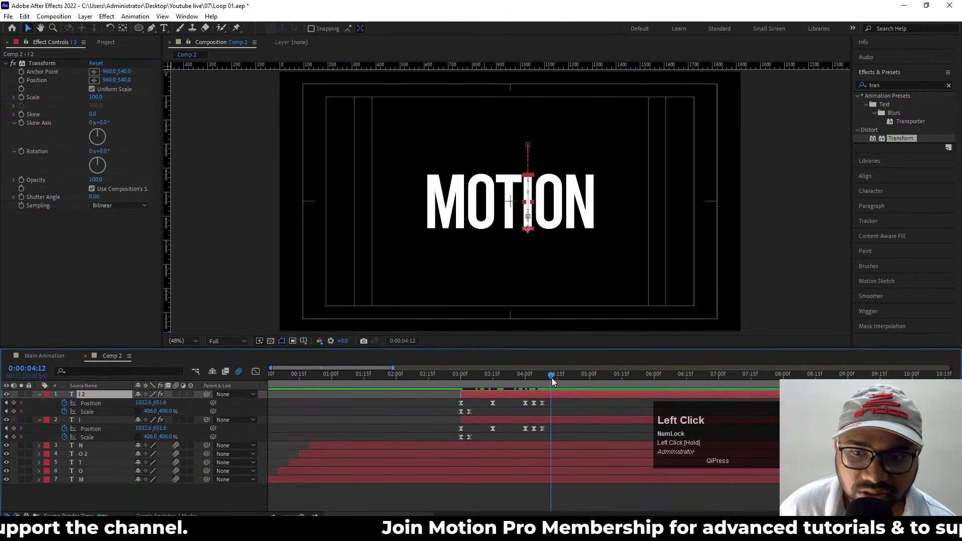
left_click(98, 422)
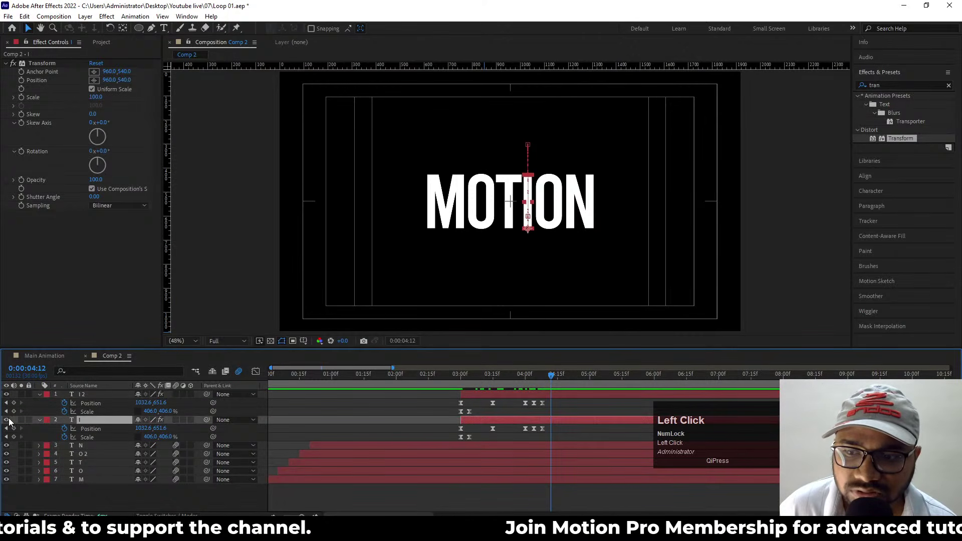
left_click(22, 420)
left_click(22, 420)
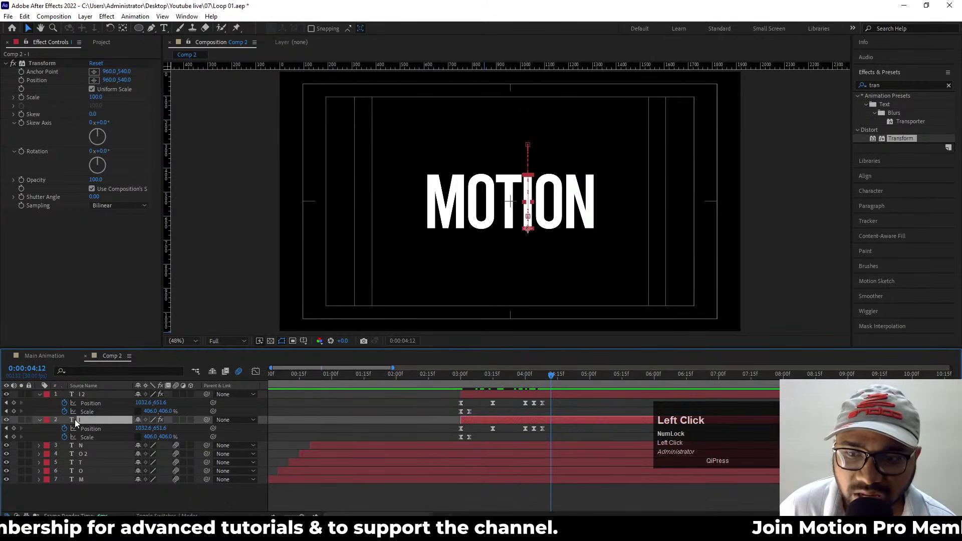
left_click(102, 396)
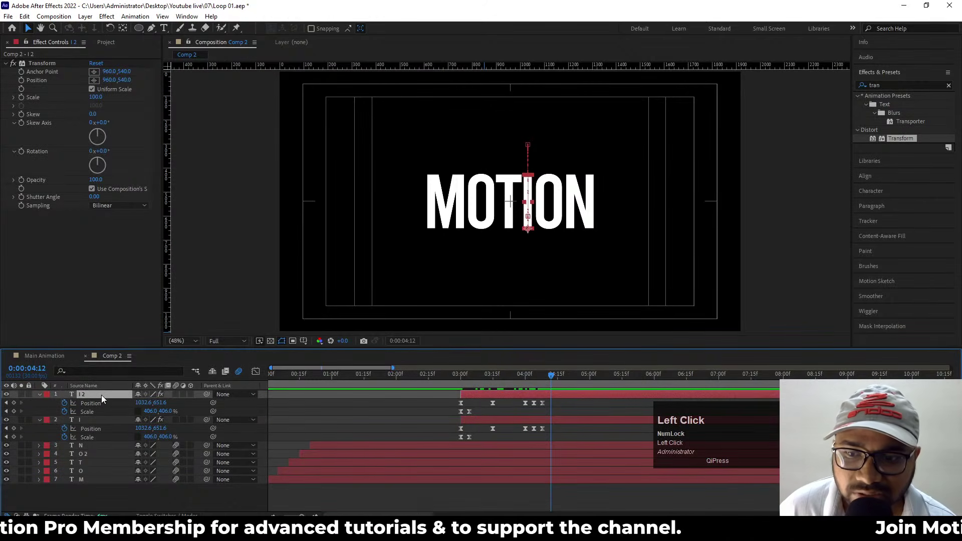
left_click(95, 404)
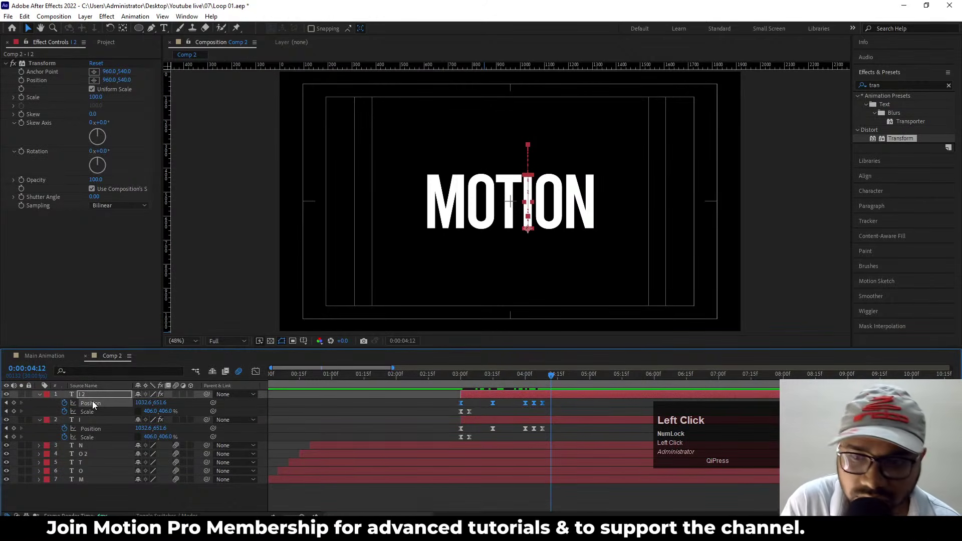
key("Delete")
left_click(91, 412)
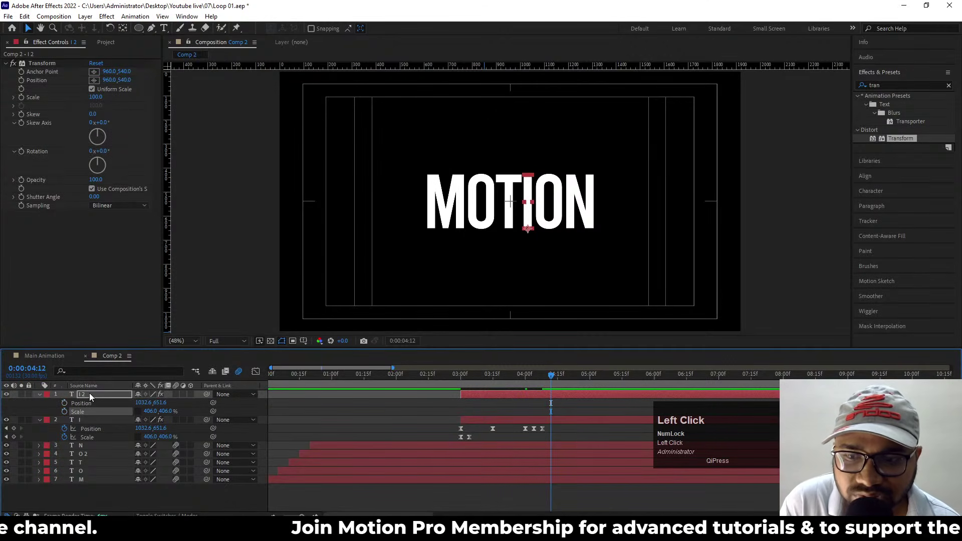
Step: Parent the I 2 layer to the original I layer and centre its anchor point on the letter
left_click(92, 396)
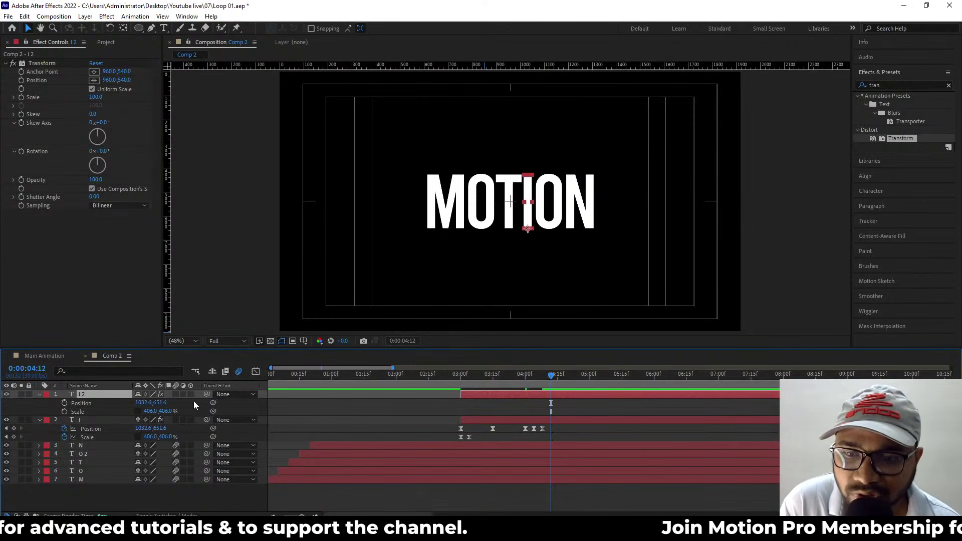
left_click_drag(206, 396, 93, 422)
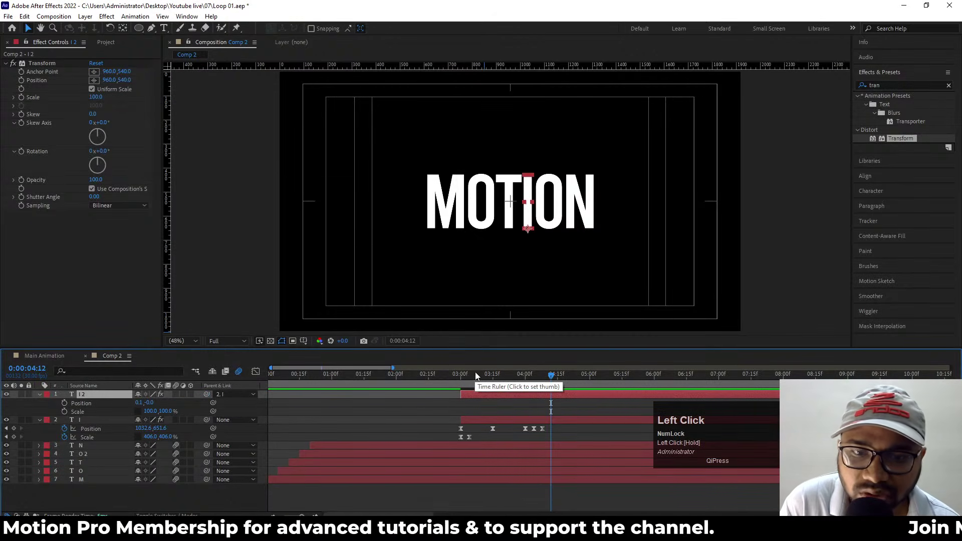
left_click(494, 395)
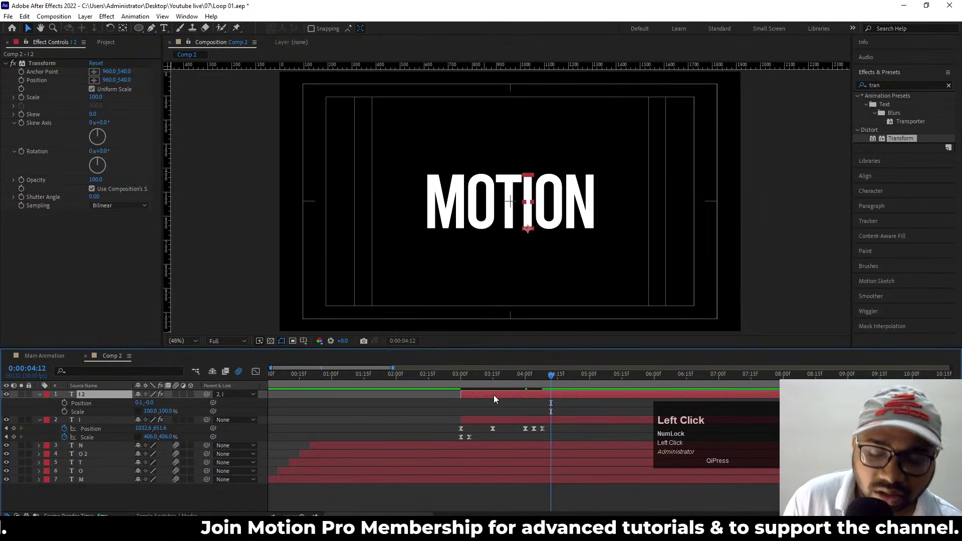
key("ctrl")
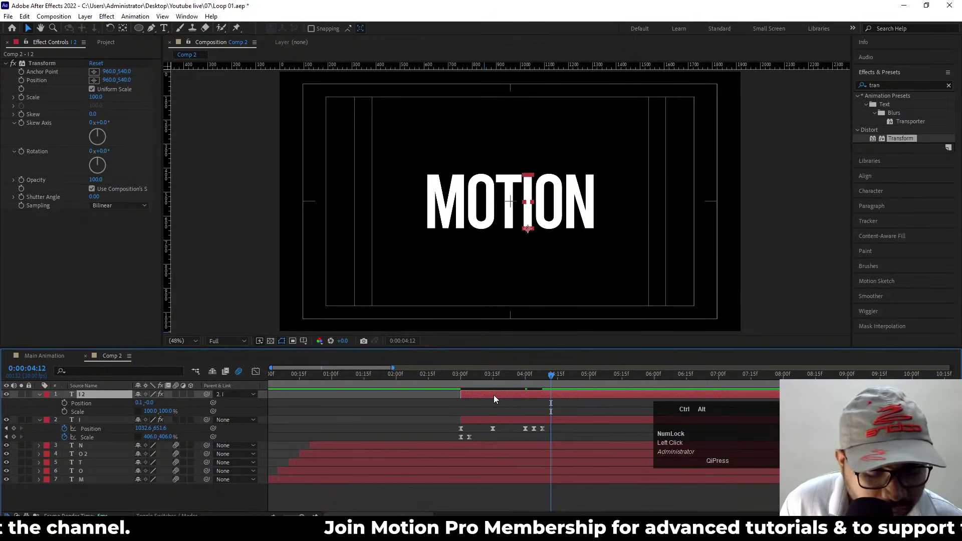
key("ctrl+alt+Home")
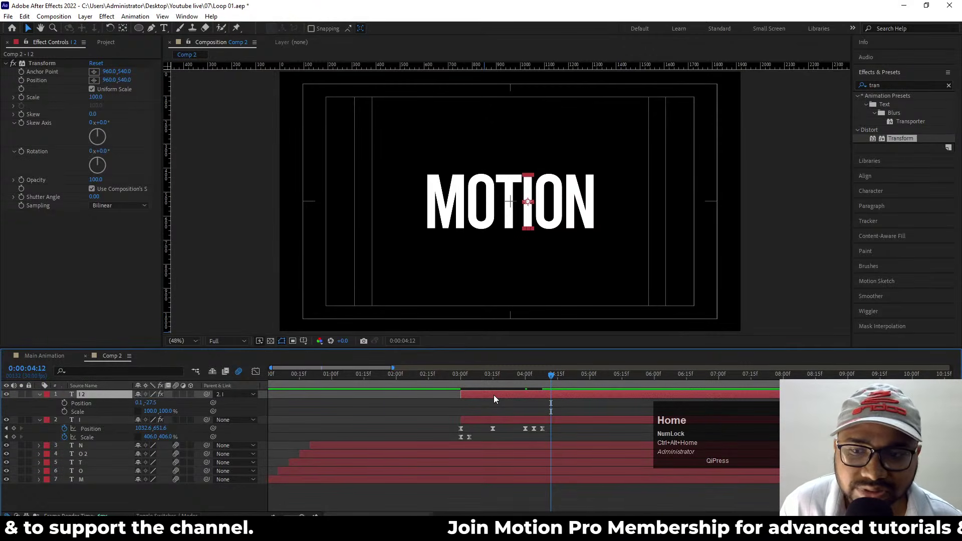
Step: Preview the parented jump from 0:00:02:26 and hide the original I layer
left_click_drag(487, 377, 451, 379)
key("space")
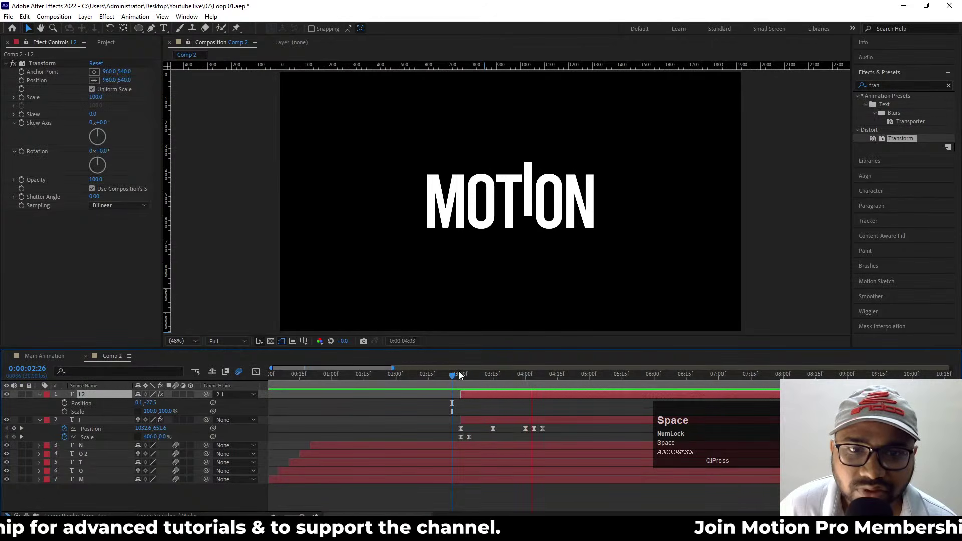
key("space")
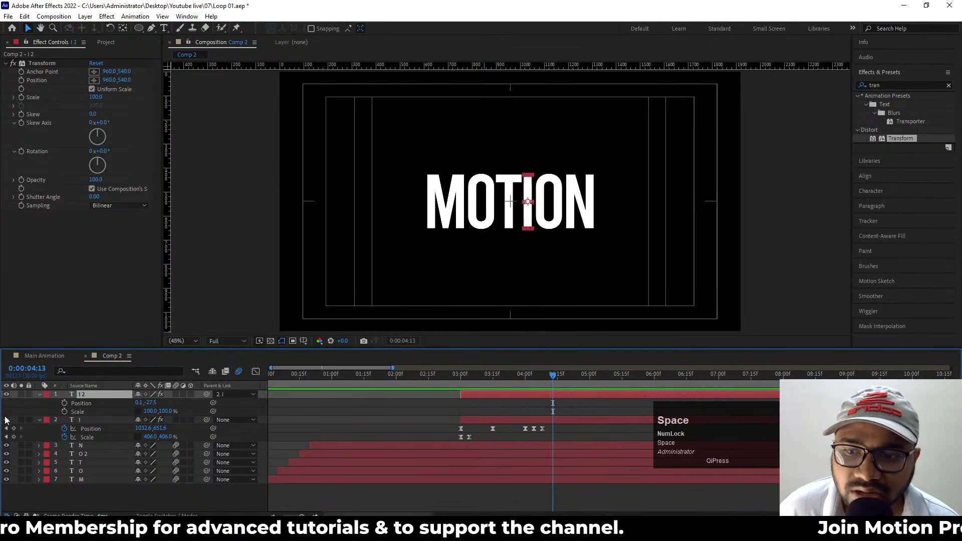
left_click(6, 420)
Step: Keyframe the I 2 layer's Rotation from 0° at 0:00:03:00 to one full revolution at 0:00:04:00 and preview the spin
left_click_drag(487, 378, 461, 376)
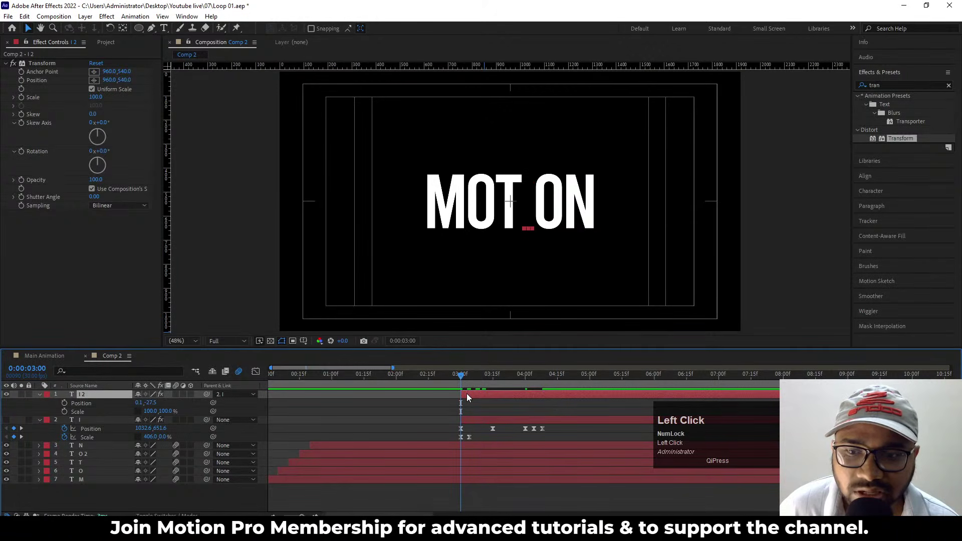
key("r")
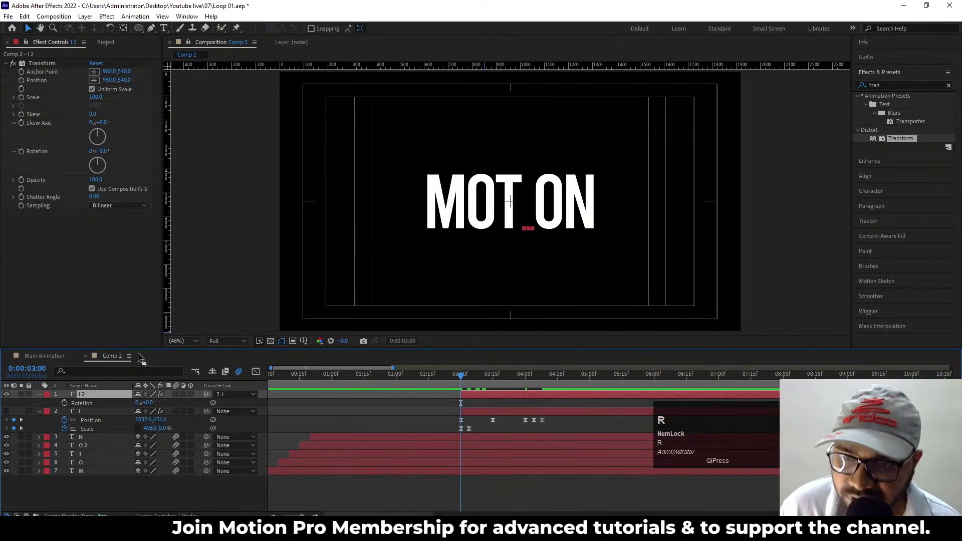
left_click(64, 404)
key("space")
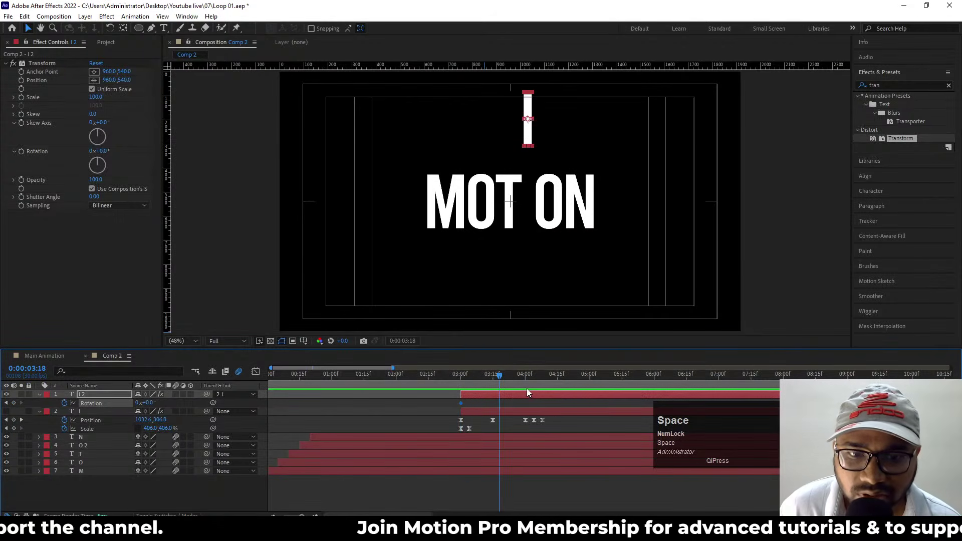
left_click_drag(527, 386, 526, 386)
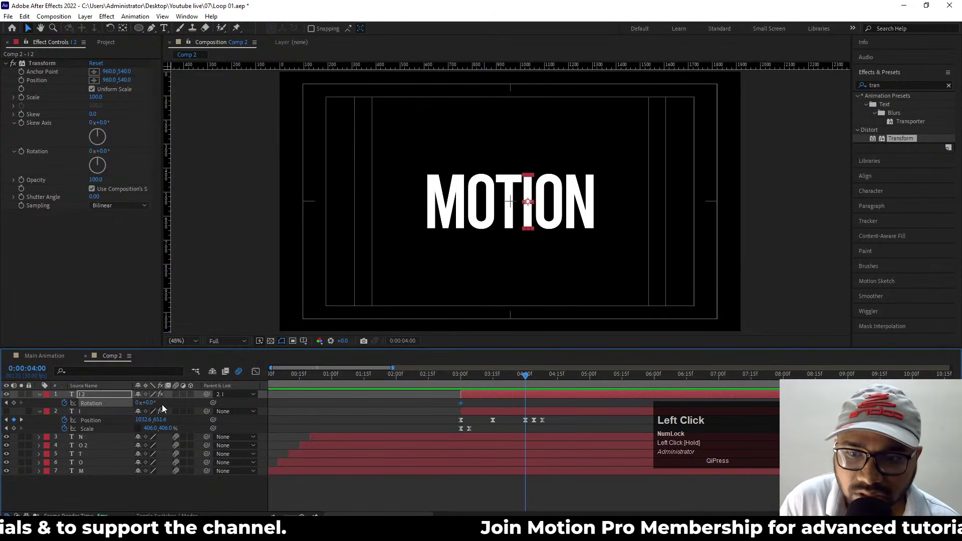
type("1")
key("Return")
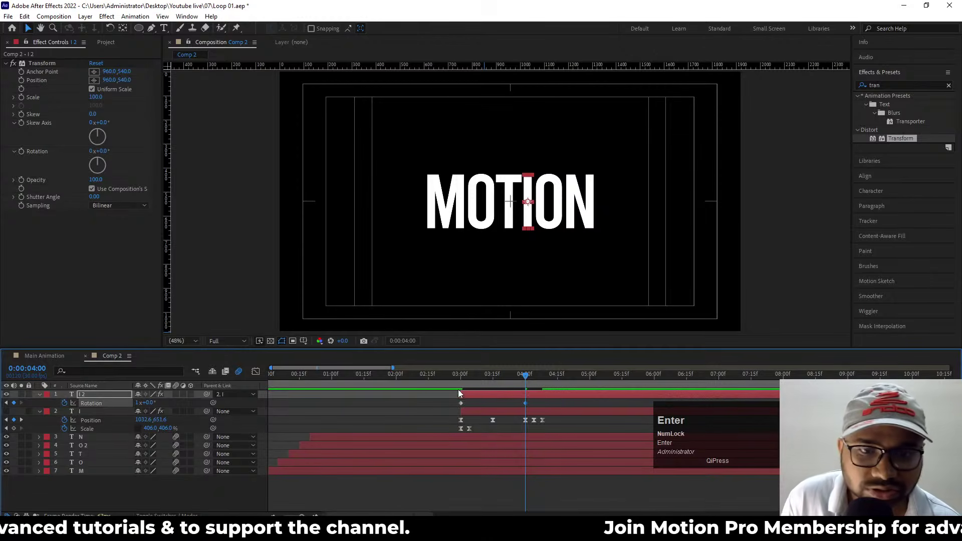
left_click(451, 376)
key("space")
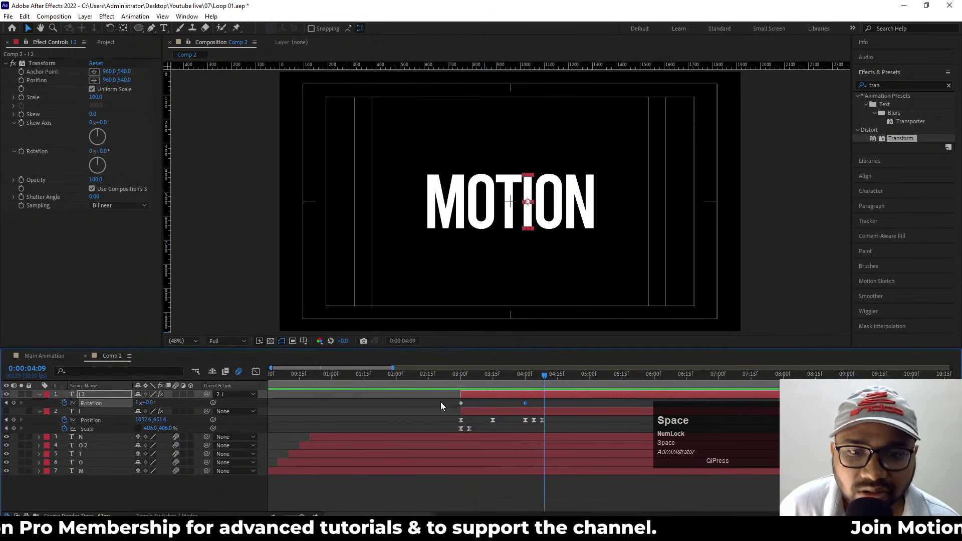
Step: Apply Easy Ease to both I 2 Rotation keyframes, lengthen the ease into the last one in the speed graph and preview it
left_click(524, 402)
left_click_drag(543, 402, 454, 404)
key("F9")
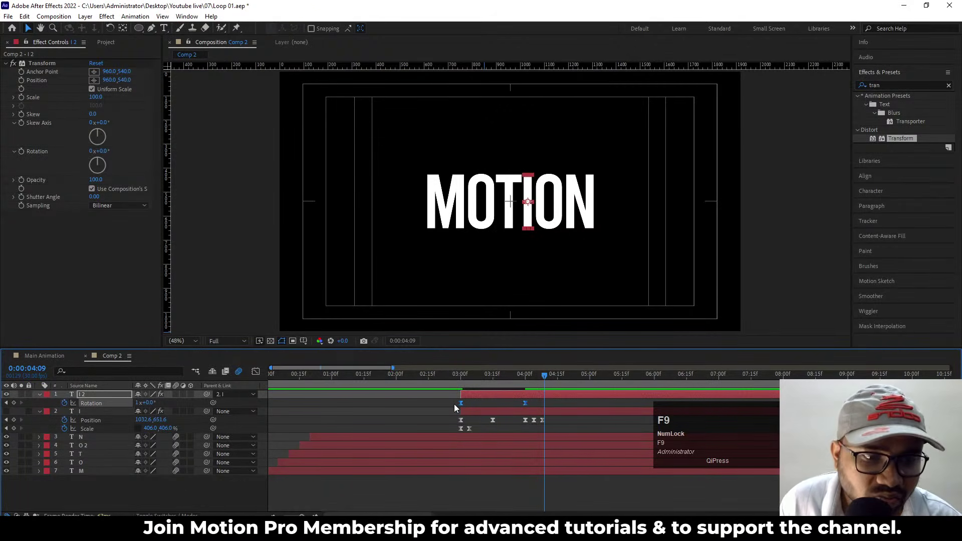
left_click(256, 372)
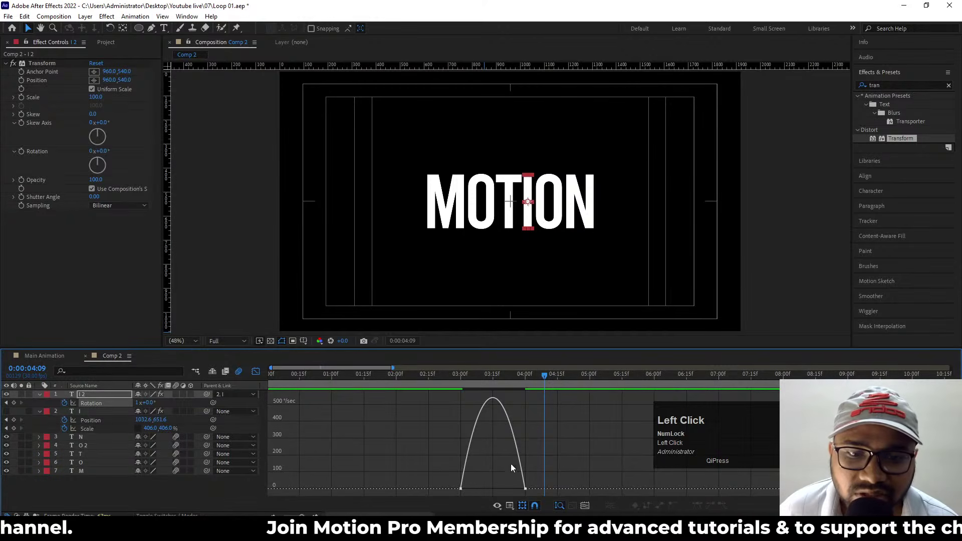
left_click_drag(574, 451, 409, 497)
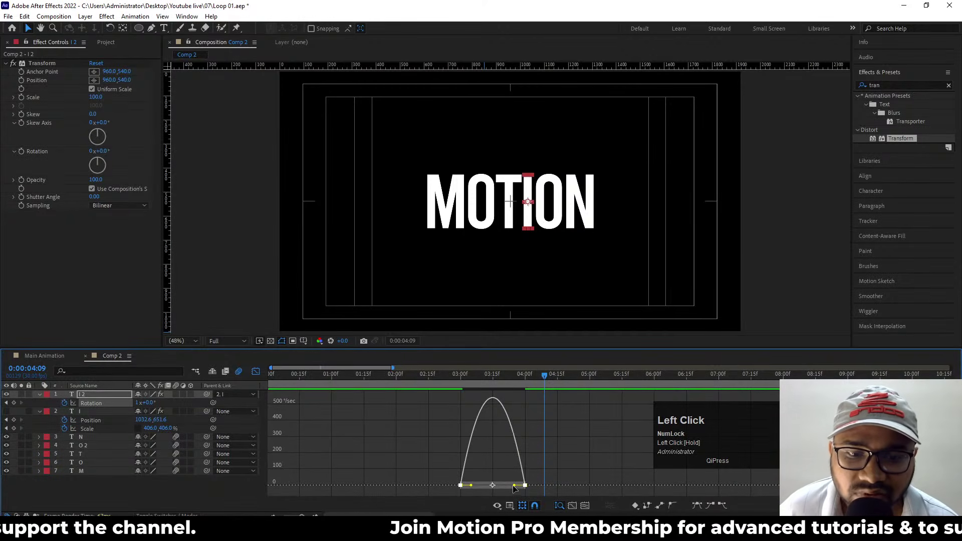
left_click_drag(517, 486, 487, 487)
left_click(449, 384)
left_click(255, 371)
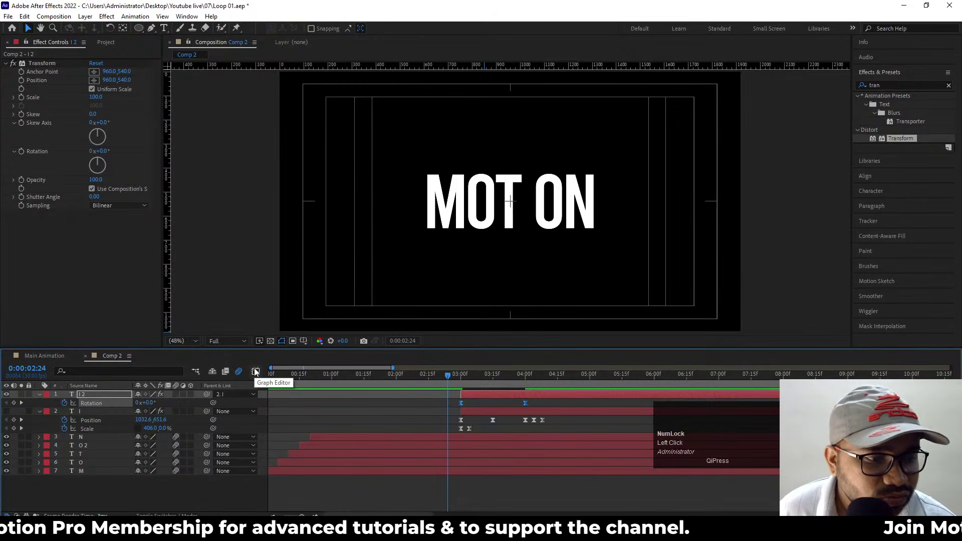
key("space")
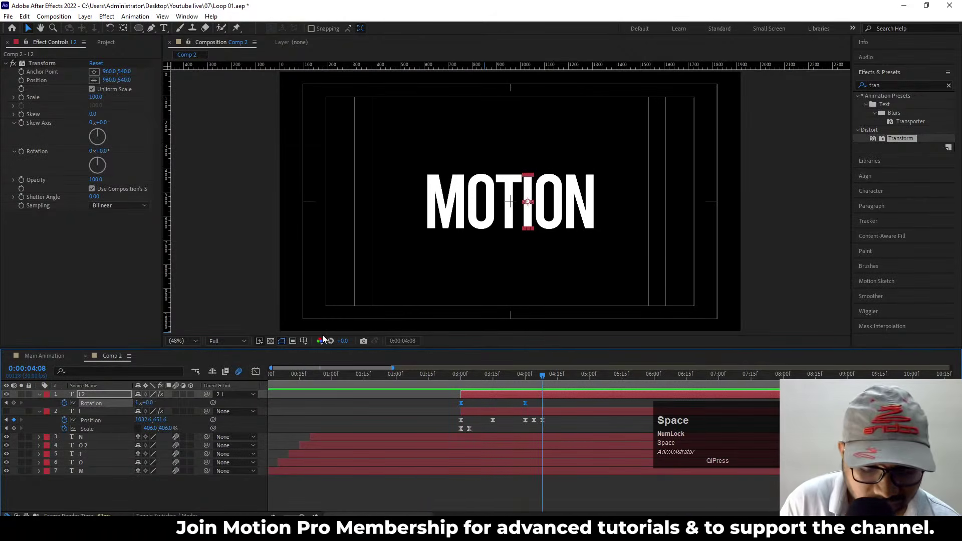
Step: Play the whole MOTION title animation from 0:00:00:00 to check how the letter I comes in
key("minus")
left_click_drag(298, 382, 261, 383)
key("space")
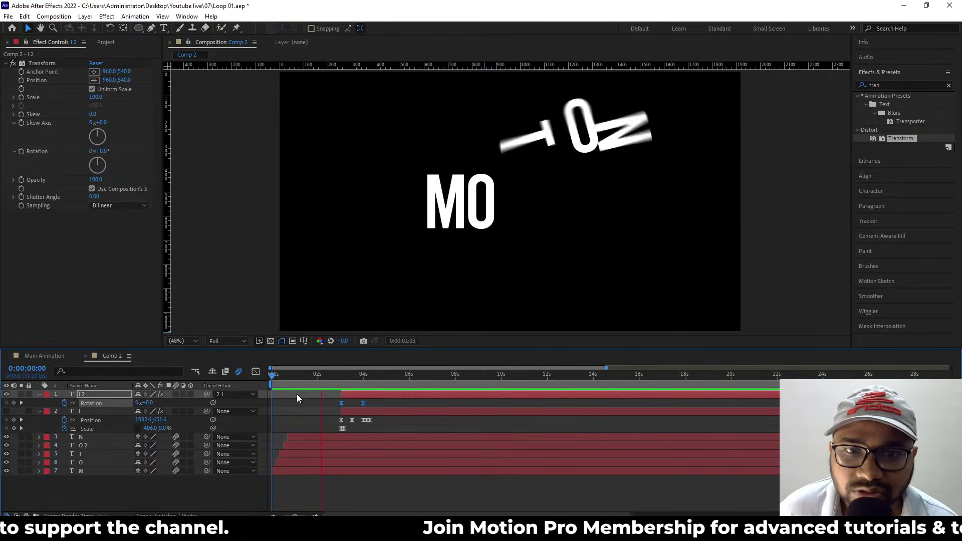
key("space")
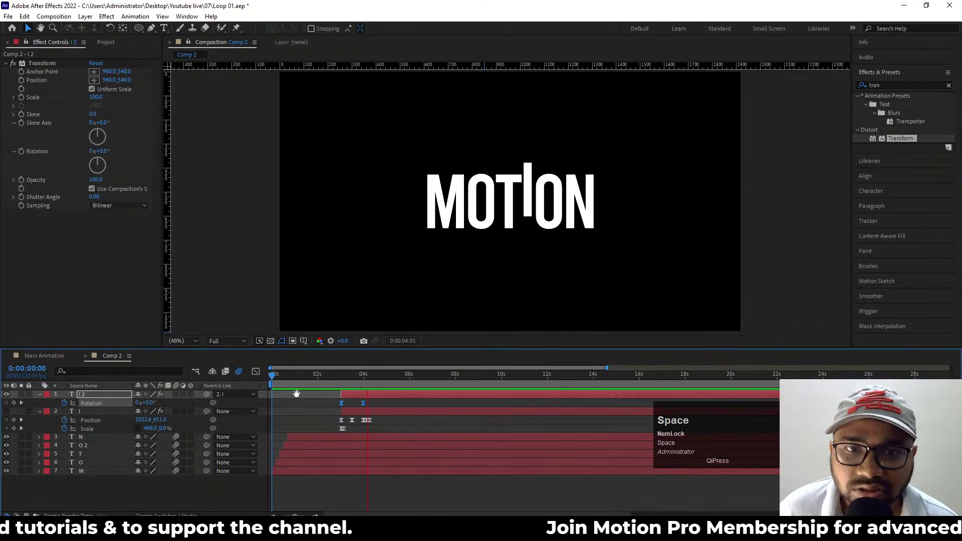
Step: Split the I 2 layer at 0:00:04:08, where the bounce ends
scroll(360, 393, "up", 3)
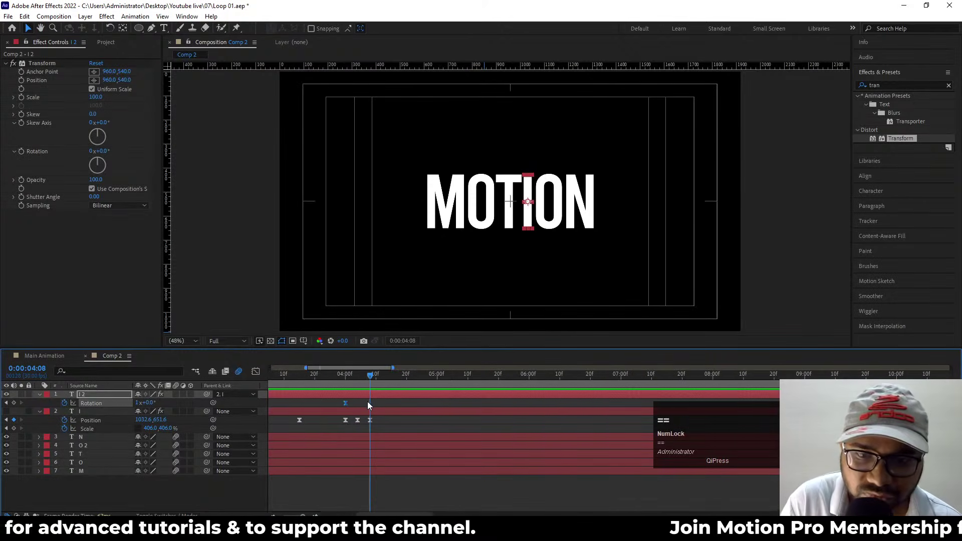
left_click(368, 401)
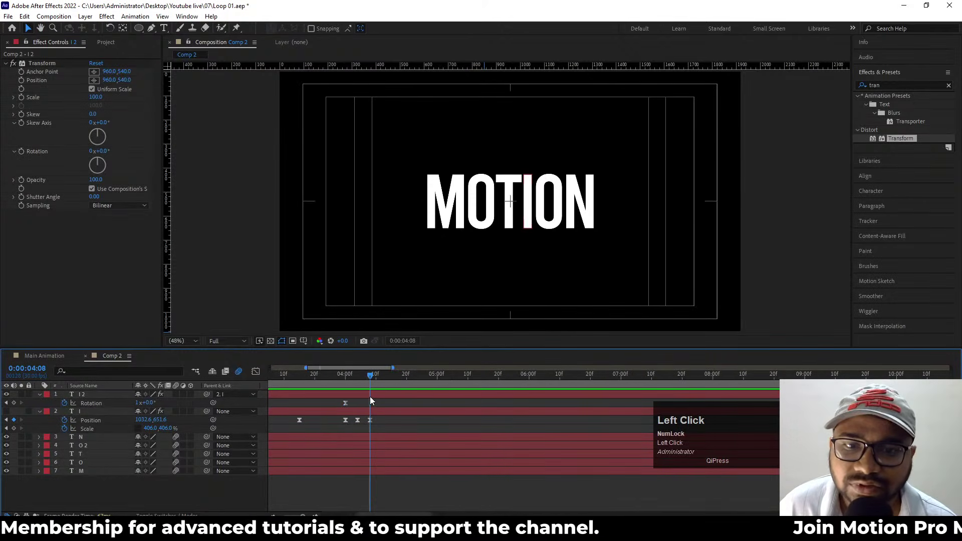
left_click(369, 396)
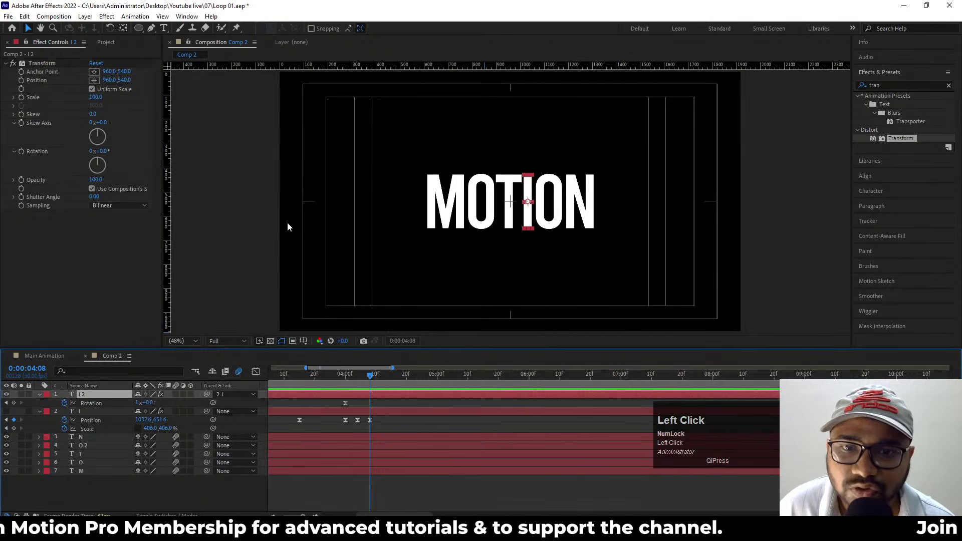
left_click(376, 398)
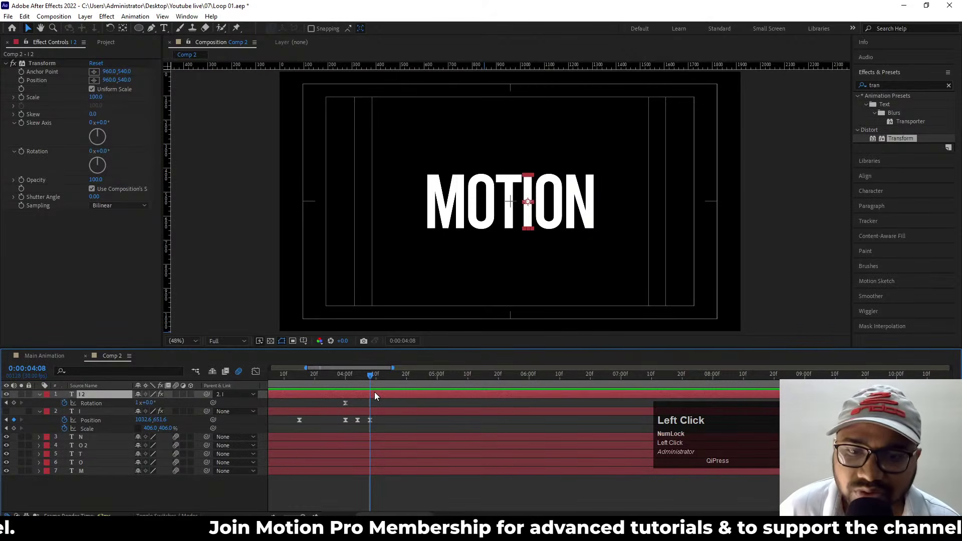
key("y")
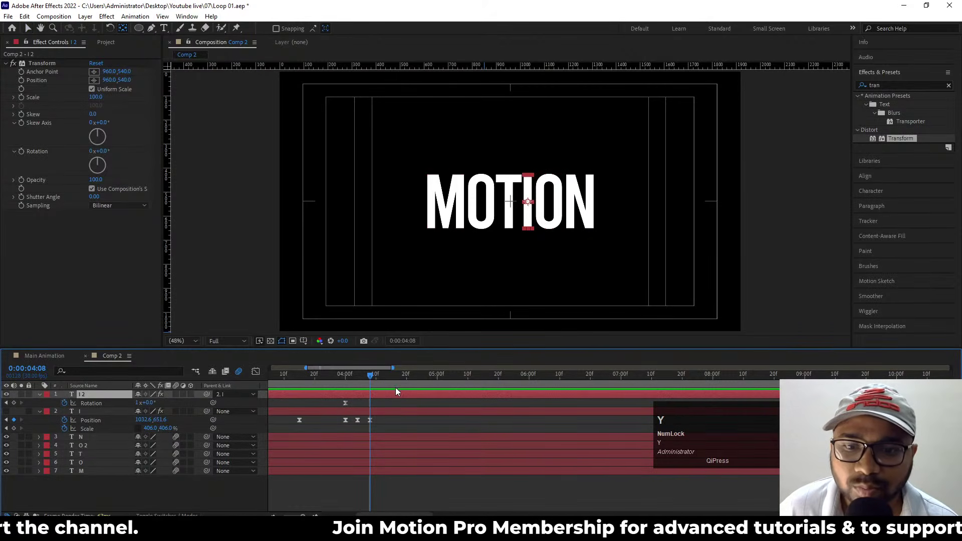
left_click(380, 402)
left_click(375, 394)
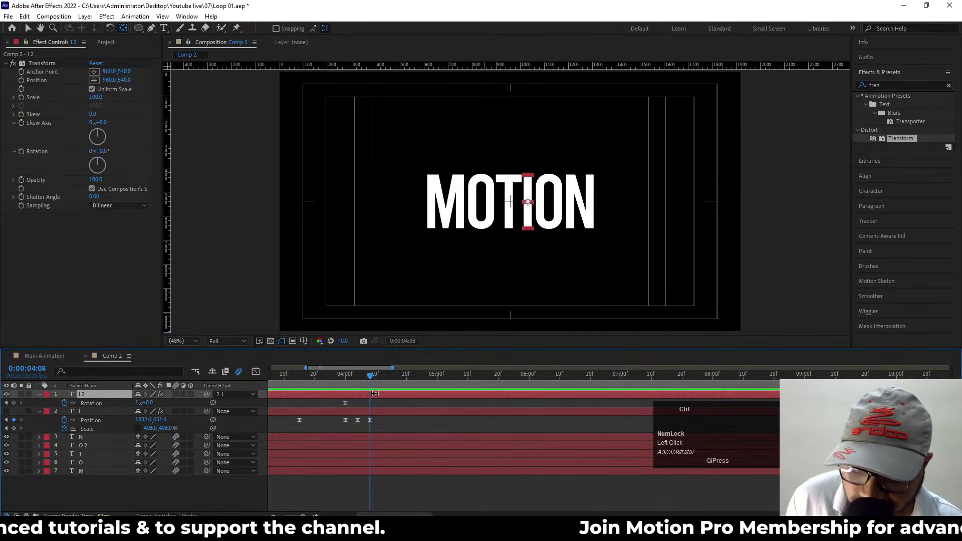
key("ctrl+shift+d")
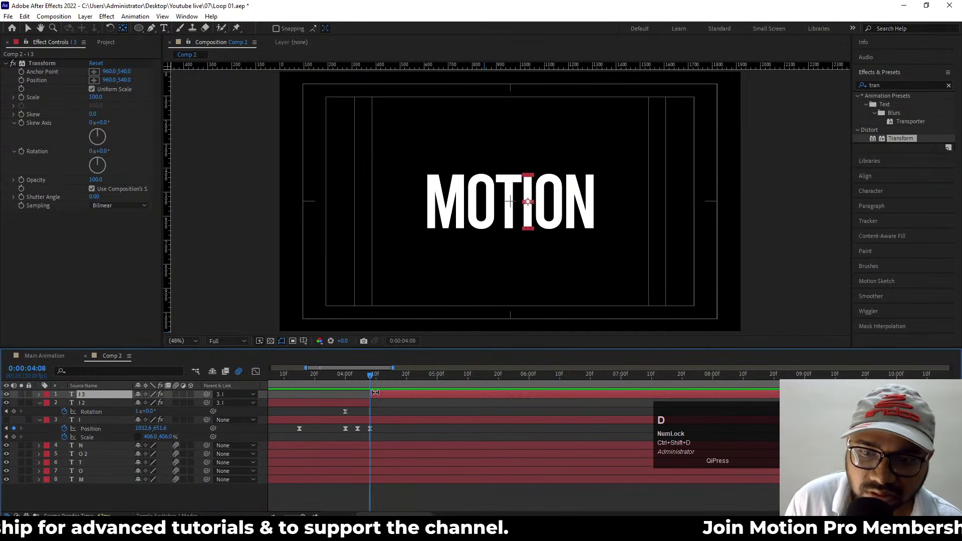
Step: Remove the Rotation keyframes from the split-off I 3 layer and rename the layer Fill
scroll(536, 205, "up", 4, "alt")
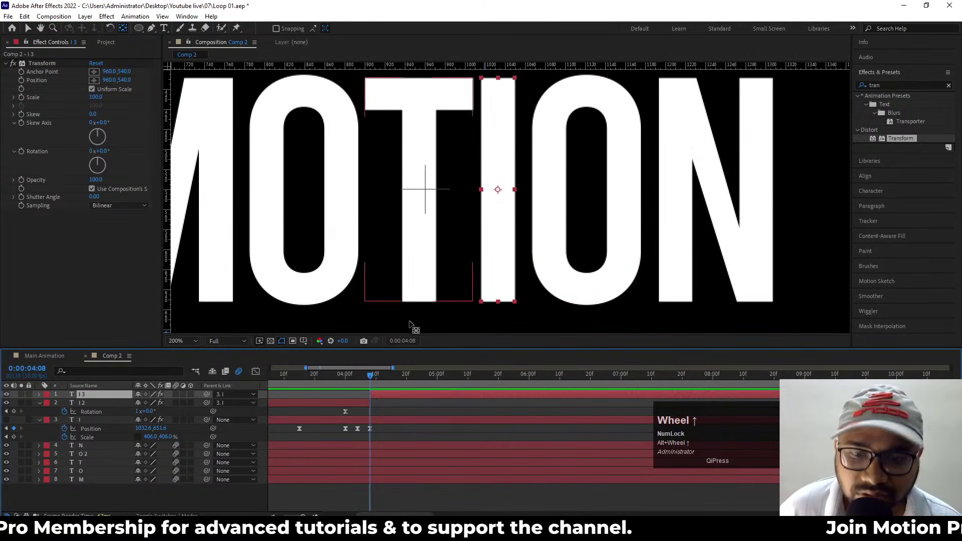
key("u")
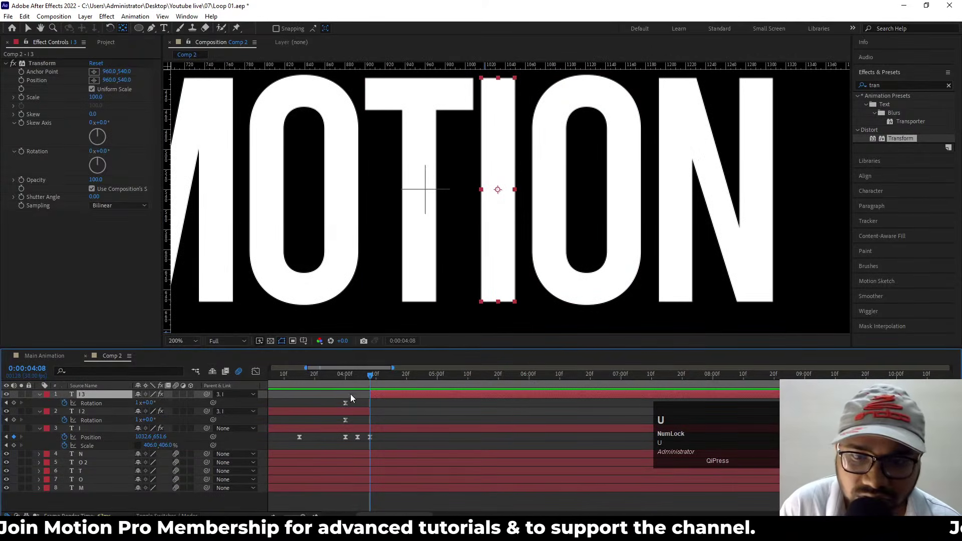
key("minus")
key("minus")
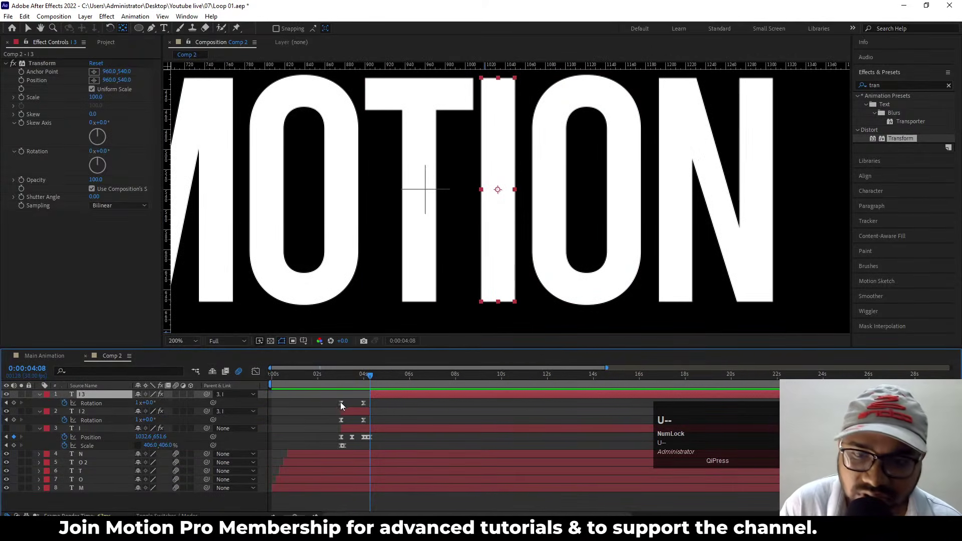
left_click(81, 403)
key("Delete")
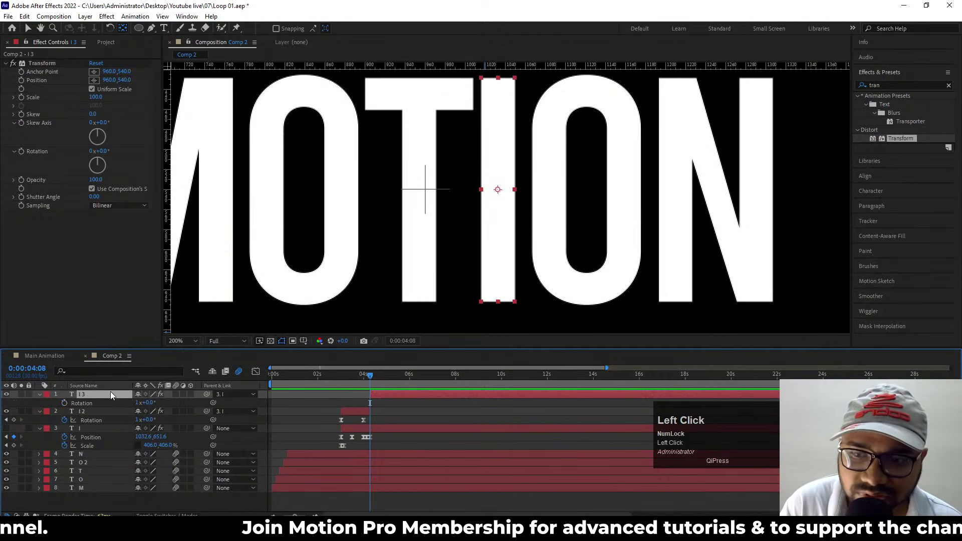
key("Return")
type("Fill")
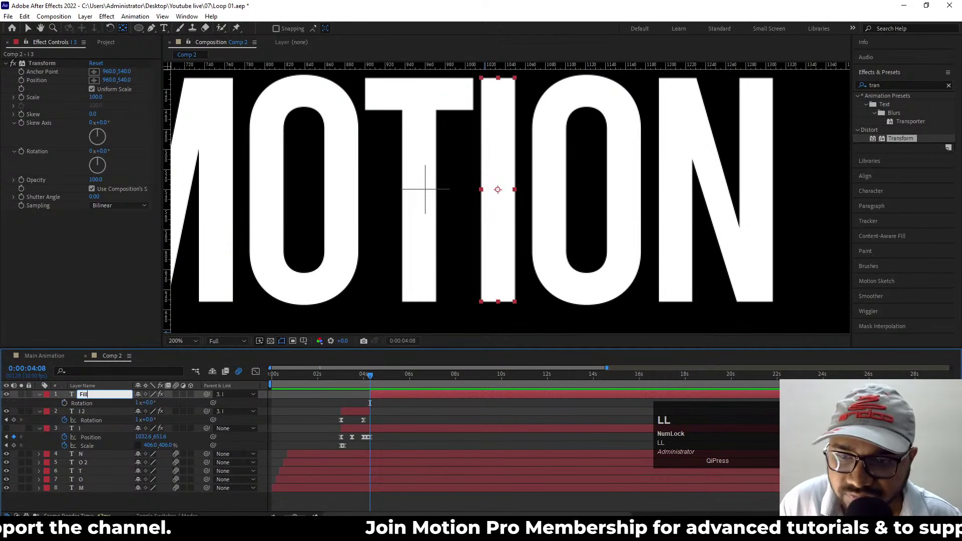